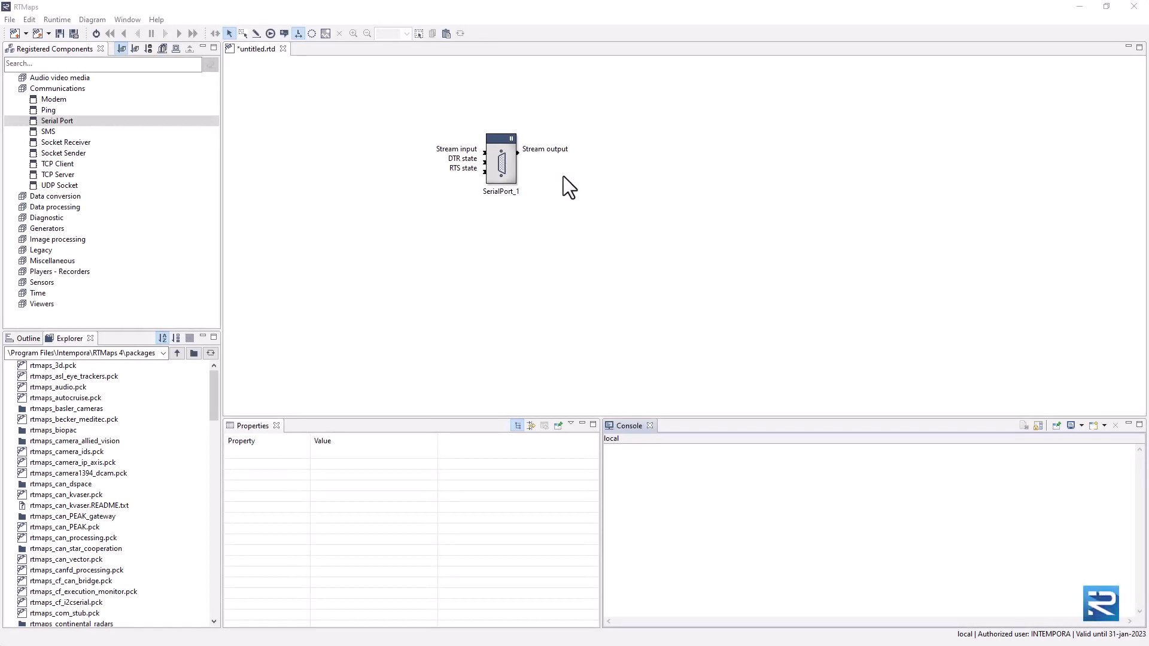
Step: Set SerialPort_1's stream input subsampling to 2 and check its accepted data types
click(483, 153)
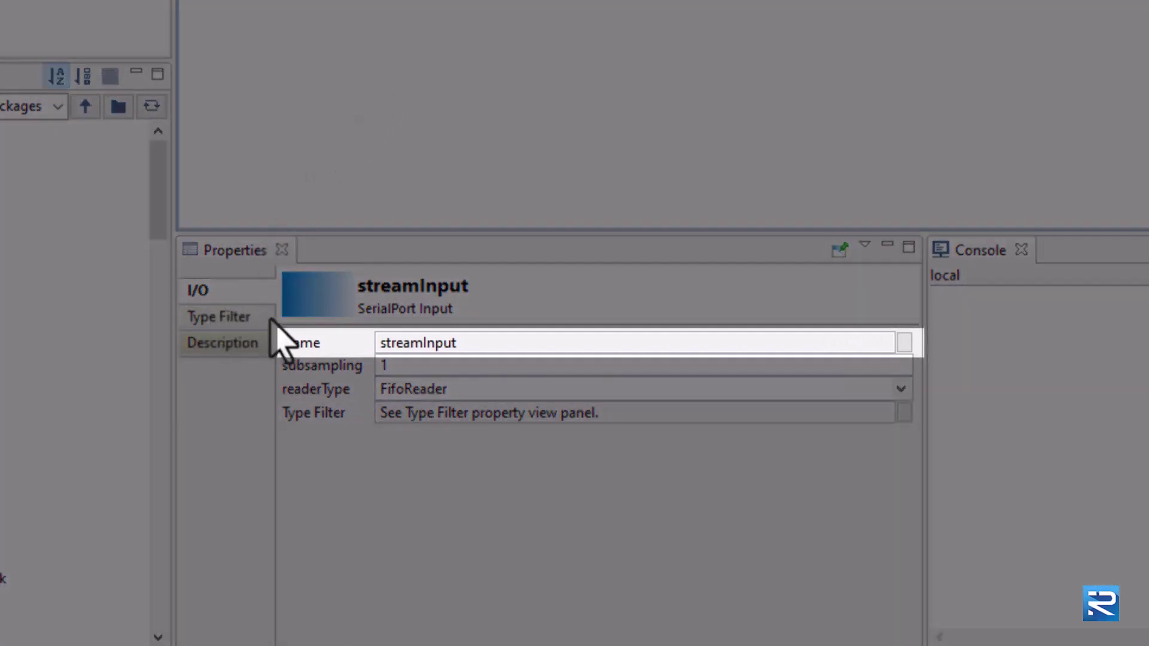
click(400, 364)
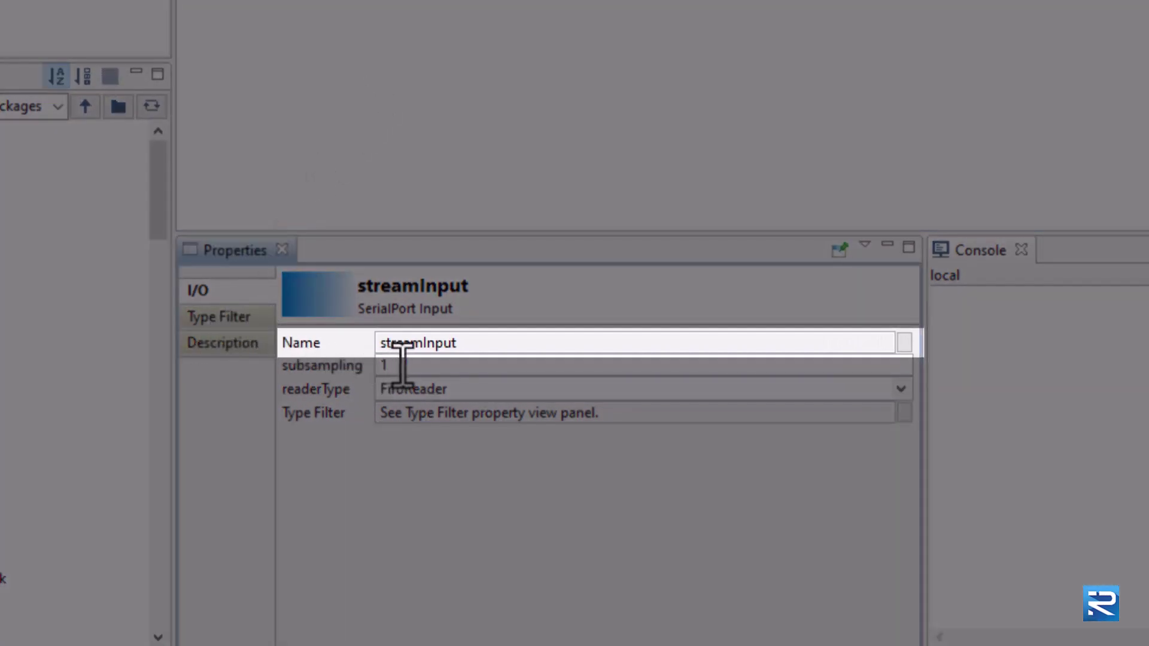
key(BackSpace)
text(2)
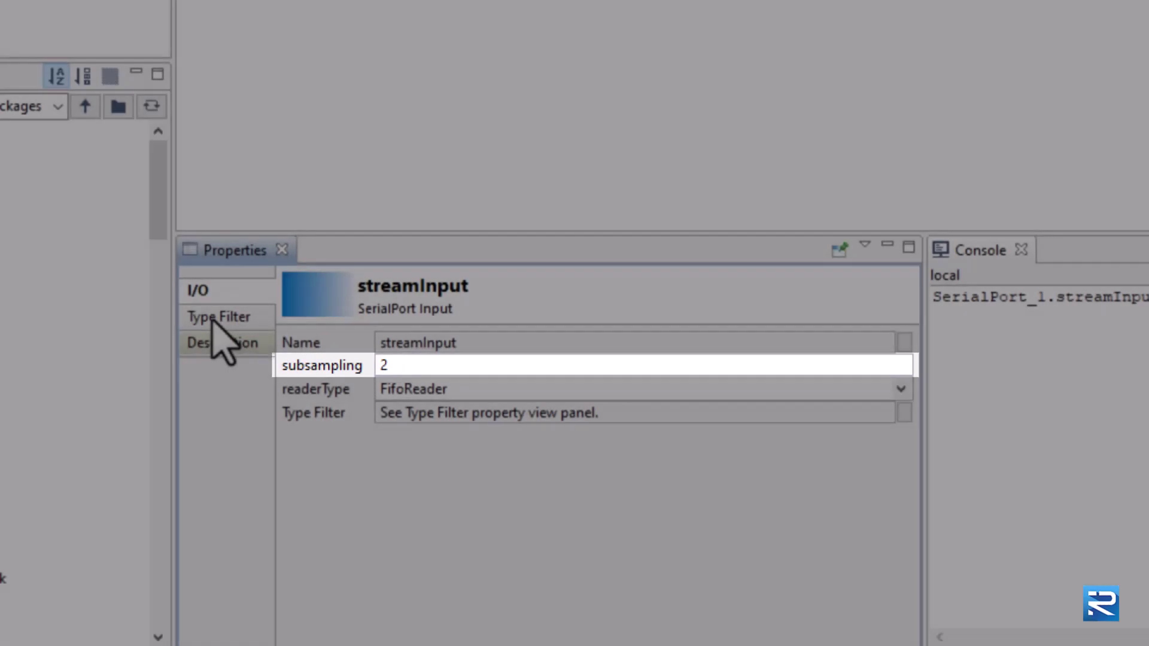
click(216, 321)
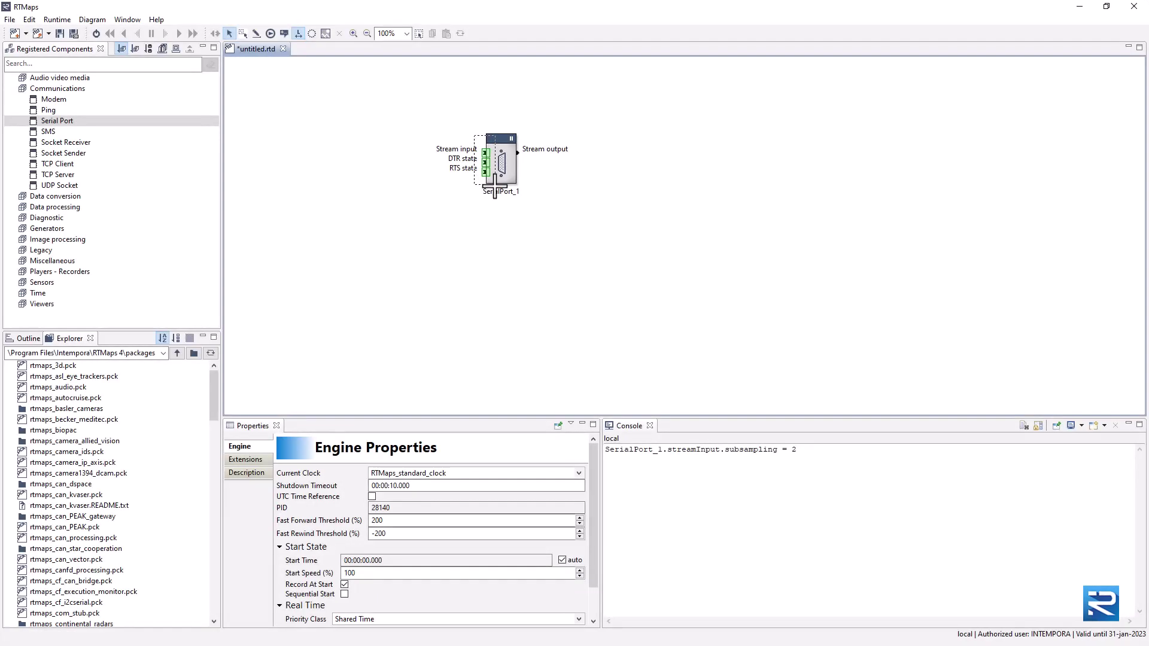
Step: Give all three selected SerialPort_1 inputs subsampling 1, then clear the console output
drag(494, 189, 494, 189)
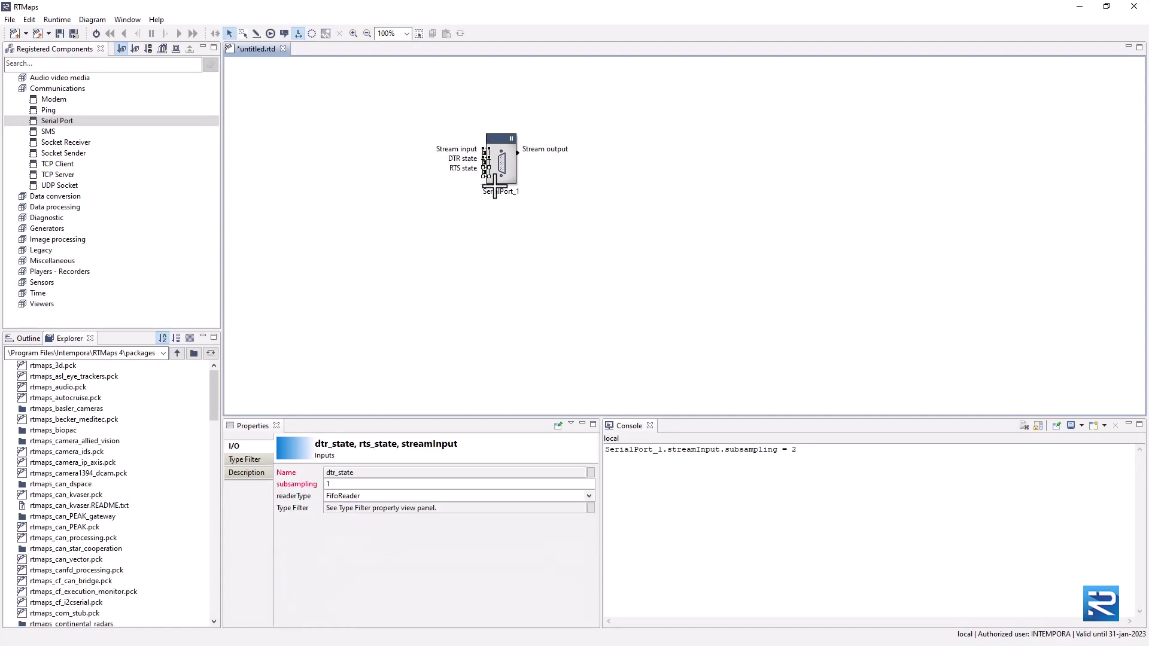
click(340, 487)
key(Return)
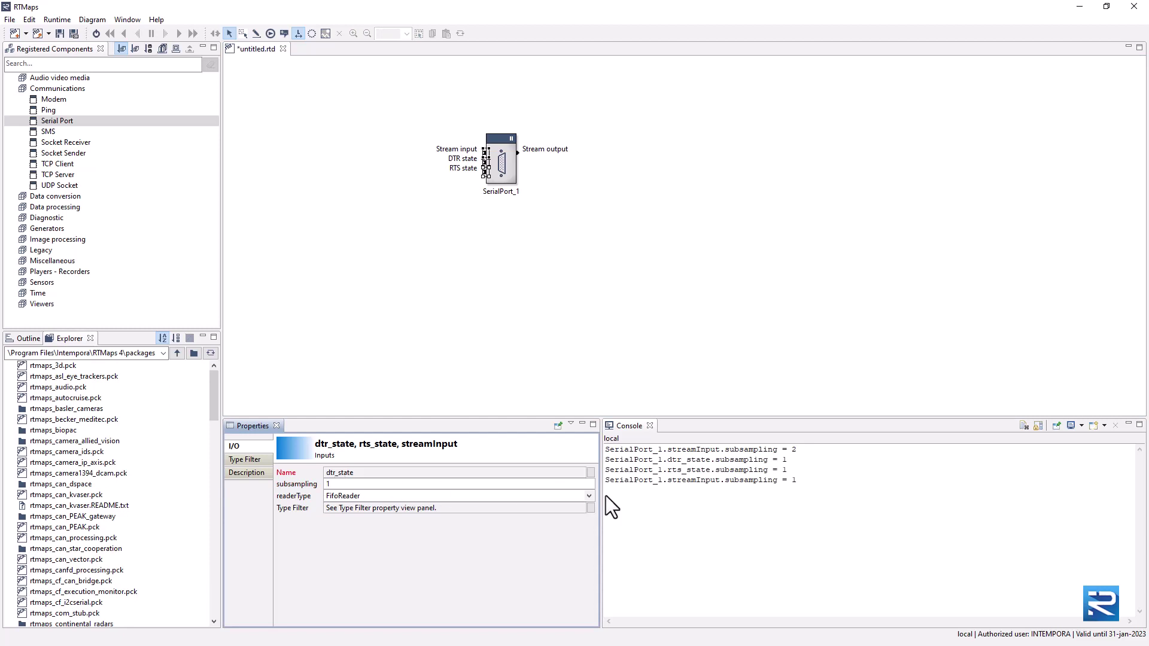
click(1023, 425)
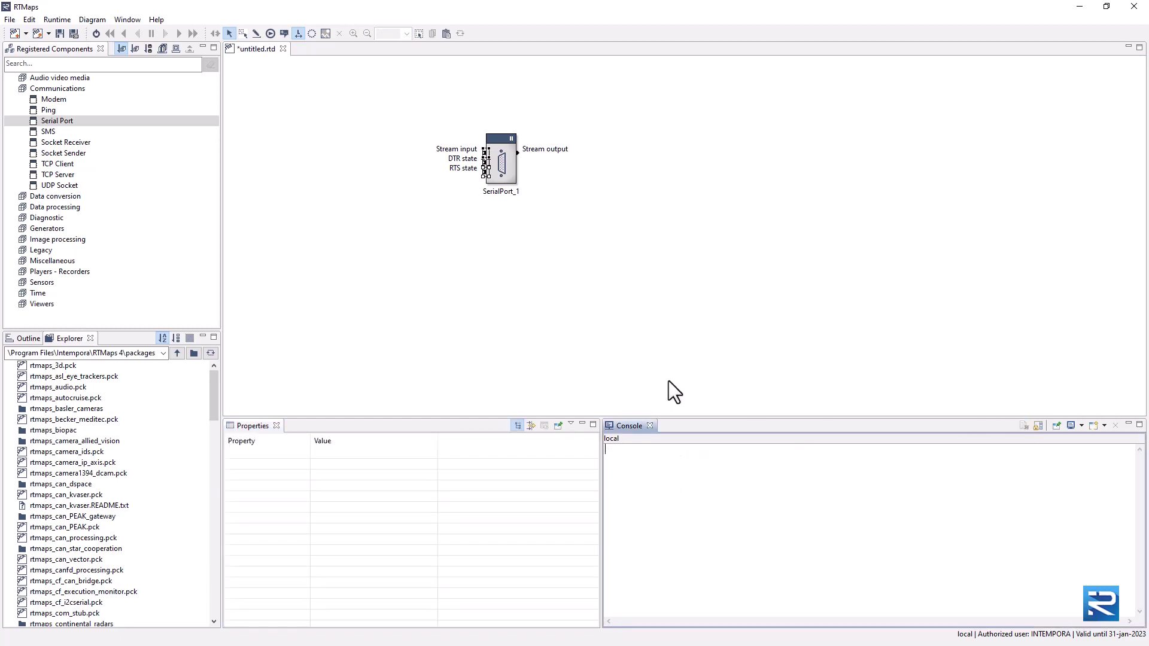
click(468, 241)
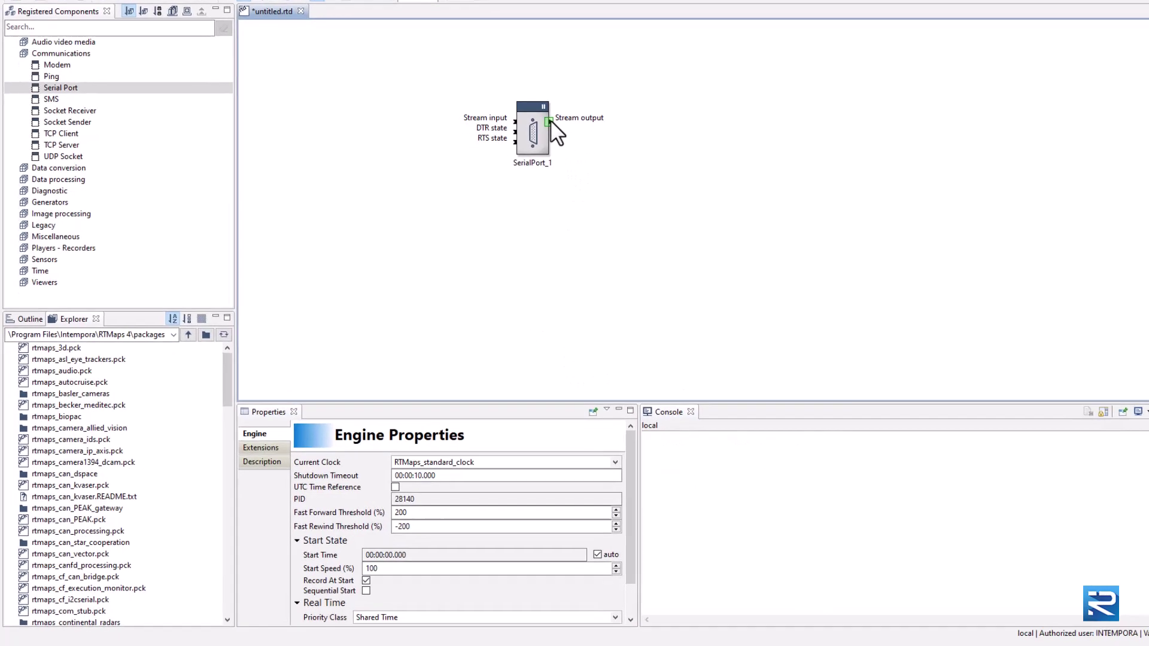
click(519, 153)
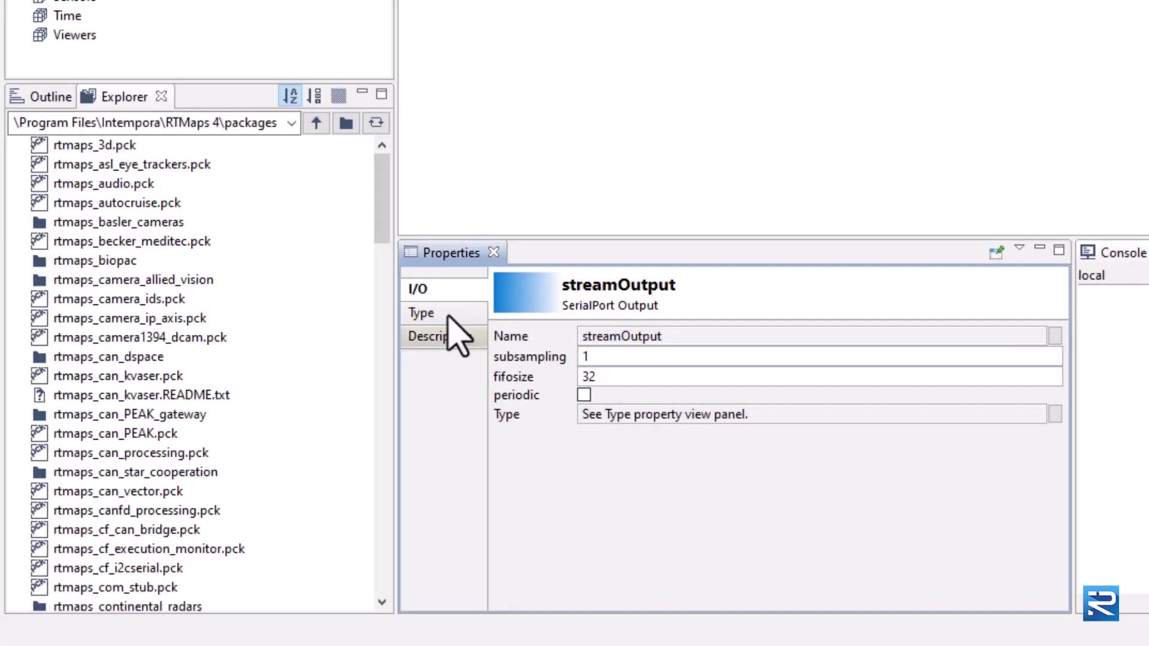
click(448, 315)
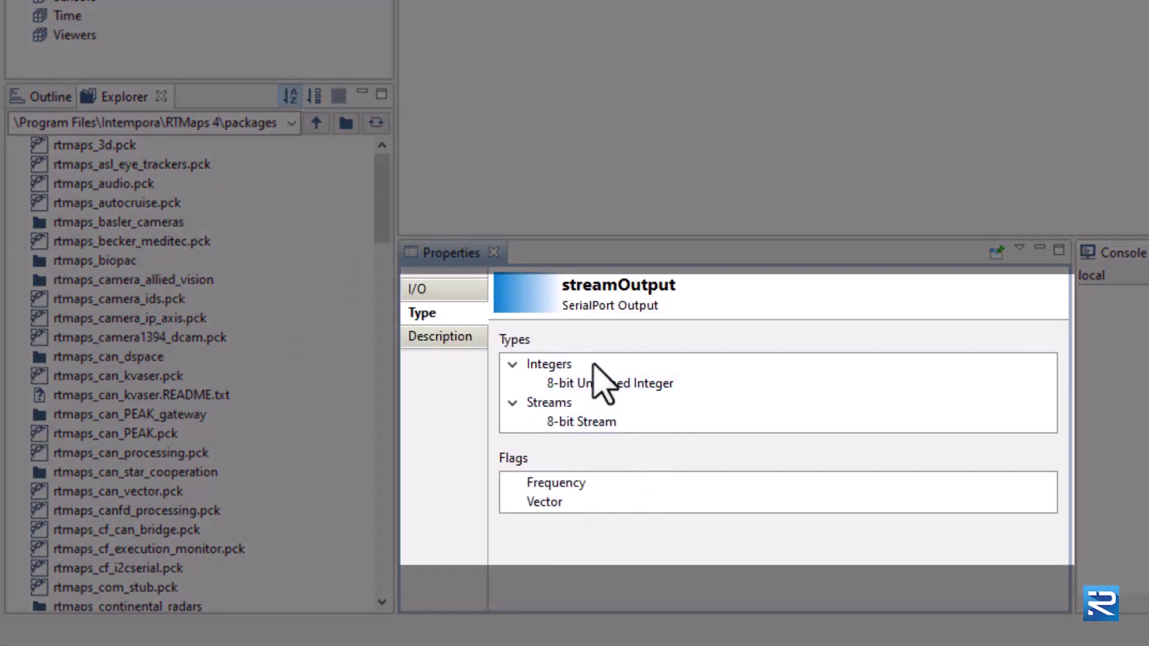
click(452, 293)
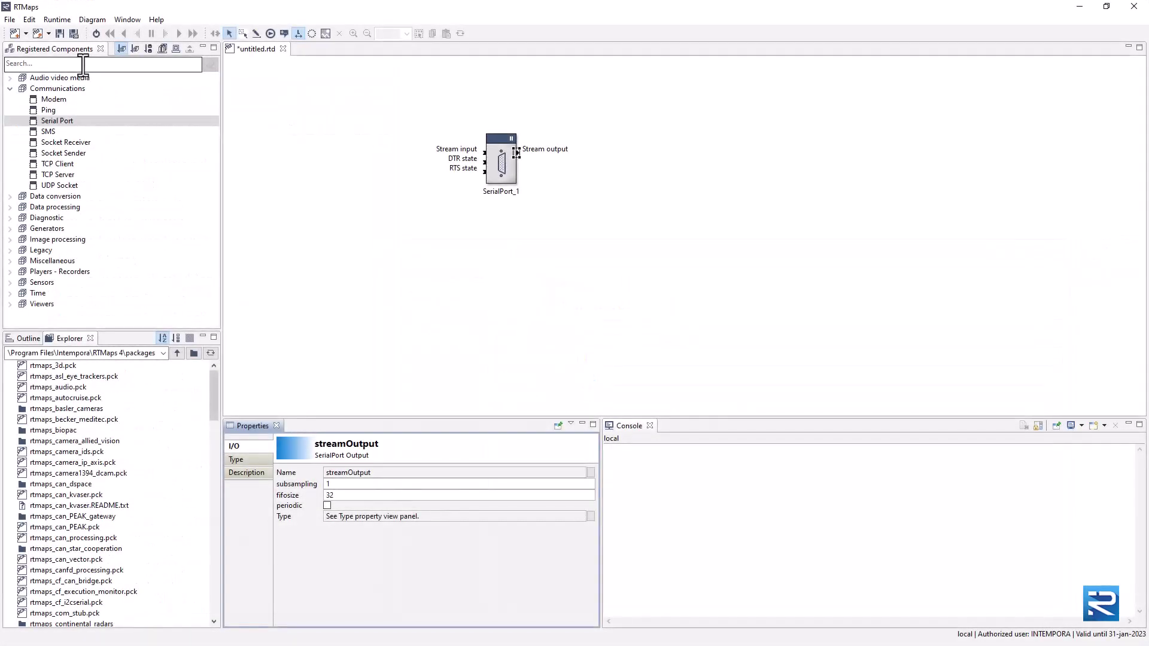
click(83, 66)
text(bypass)
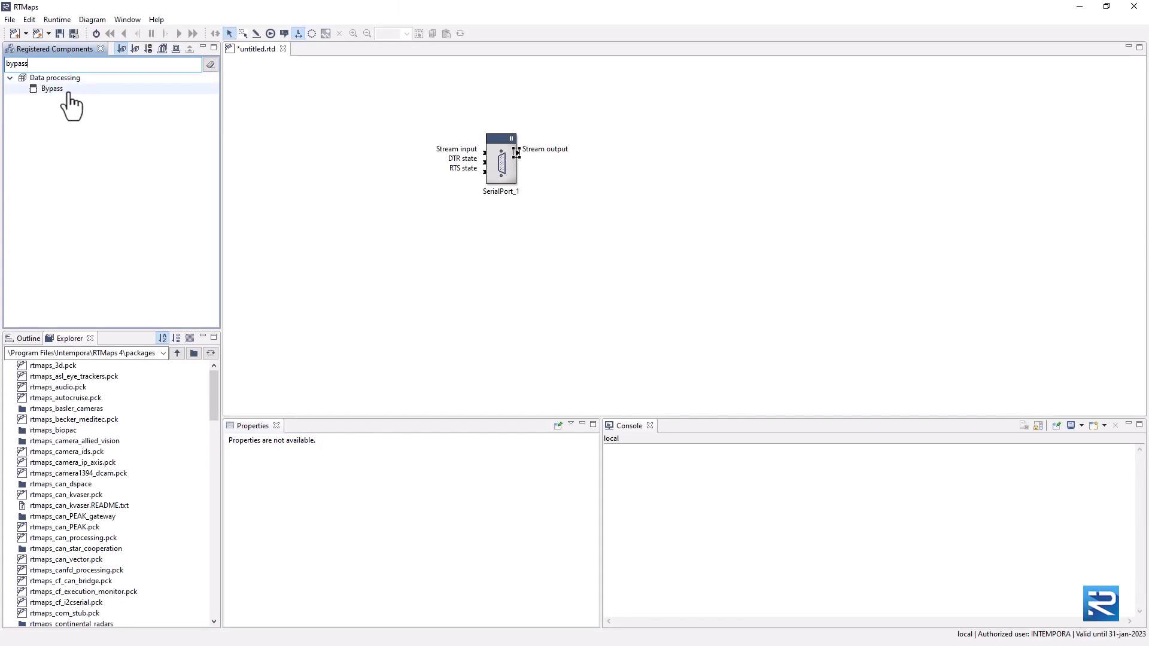
drag(54, 89, 613, 205)
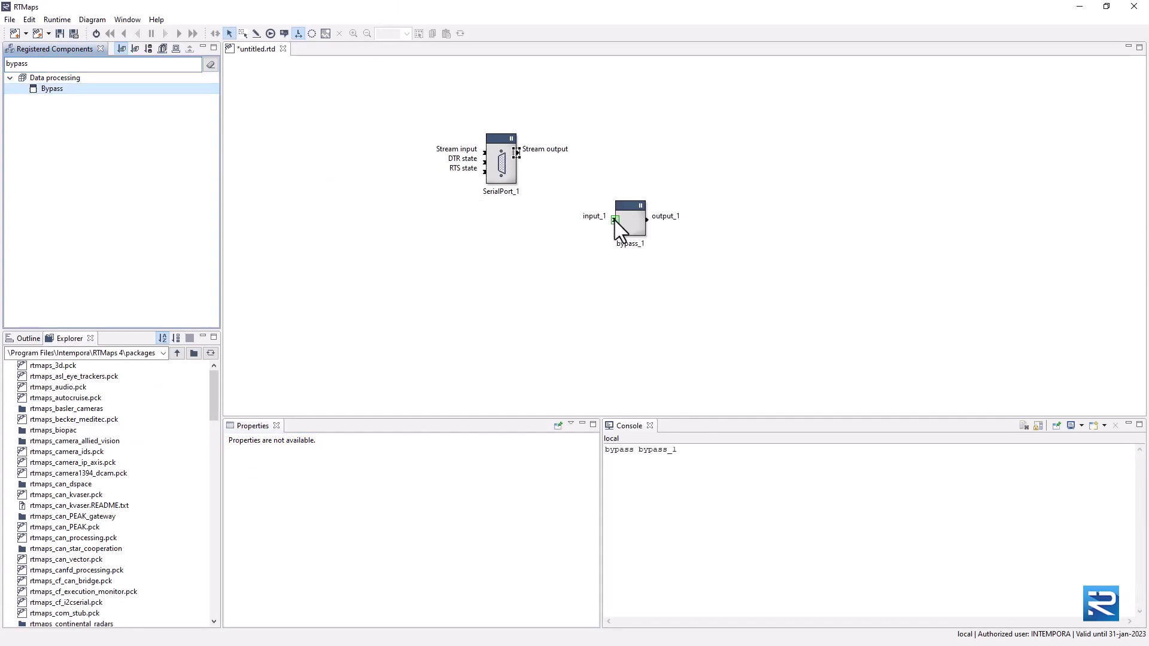
click(615, 220)
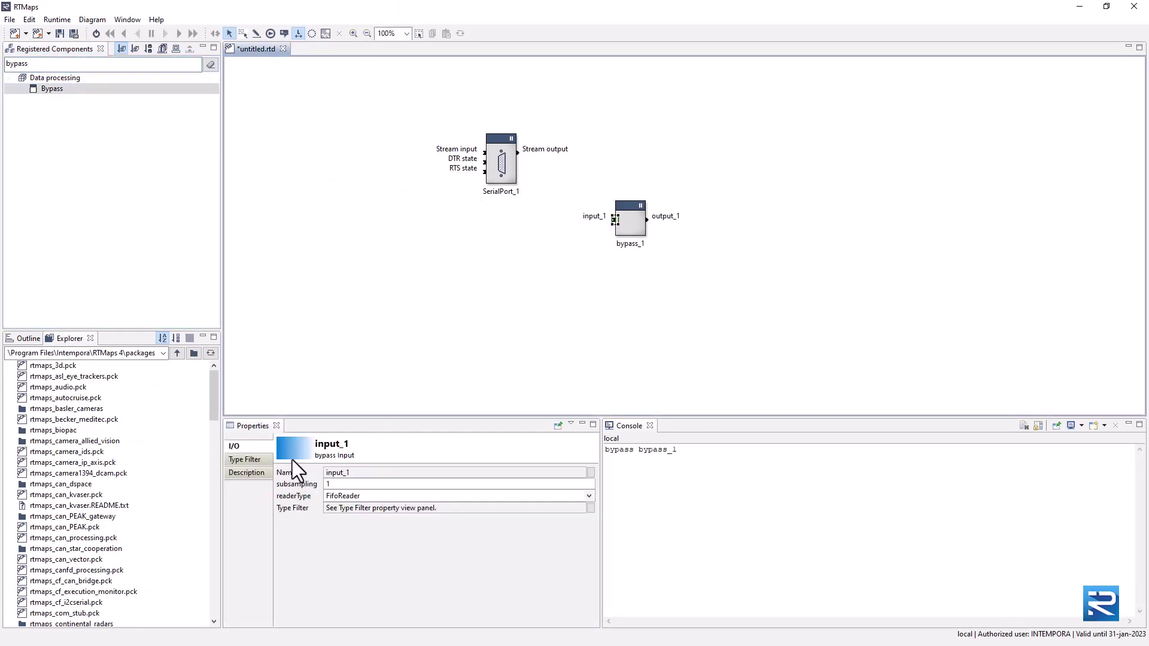
click(249, 461)
scroll(316, 505, down, 1)
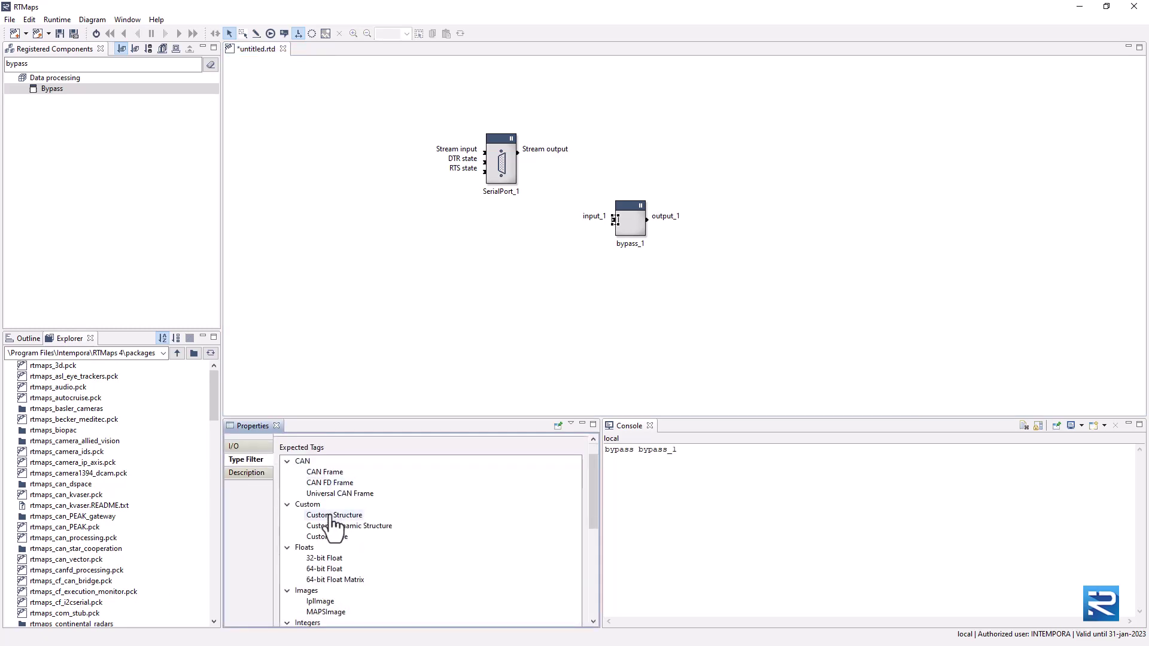
scroll(334, 527, down, 1)
scroll(332, 530, down, 2)
scroll(336, 544, down, 2)
scroll(338, 542, down, 2)
scroll(339, 542, down, 1)
scroll(339, 544, up, 1)
scroll(335, 536, up, 2)
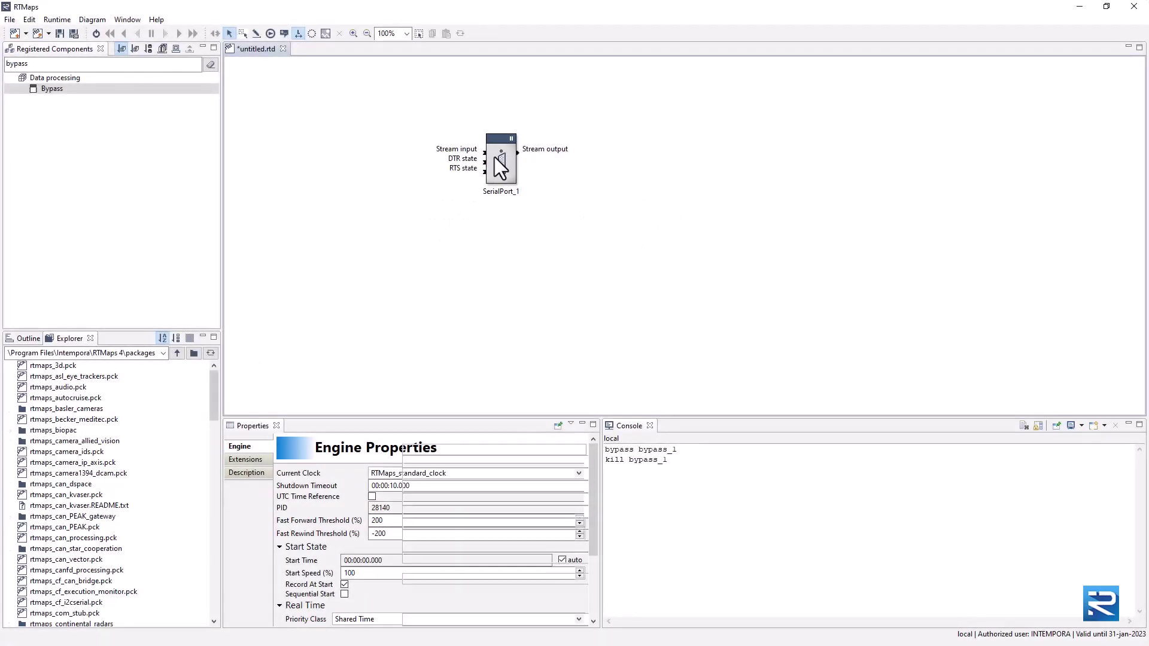
Step: Set SerialPort_1 to port COM3, baudrate 9600 and parity None
click(498, 184)
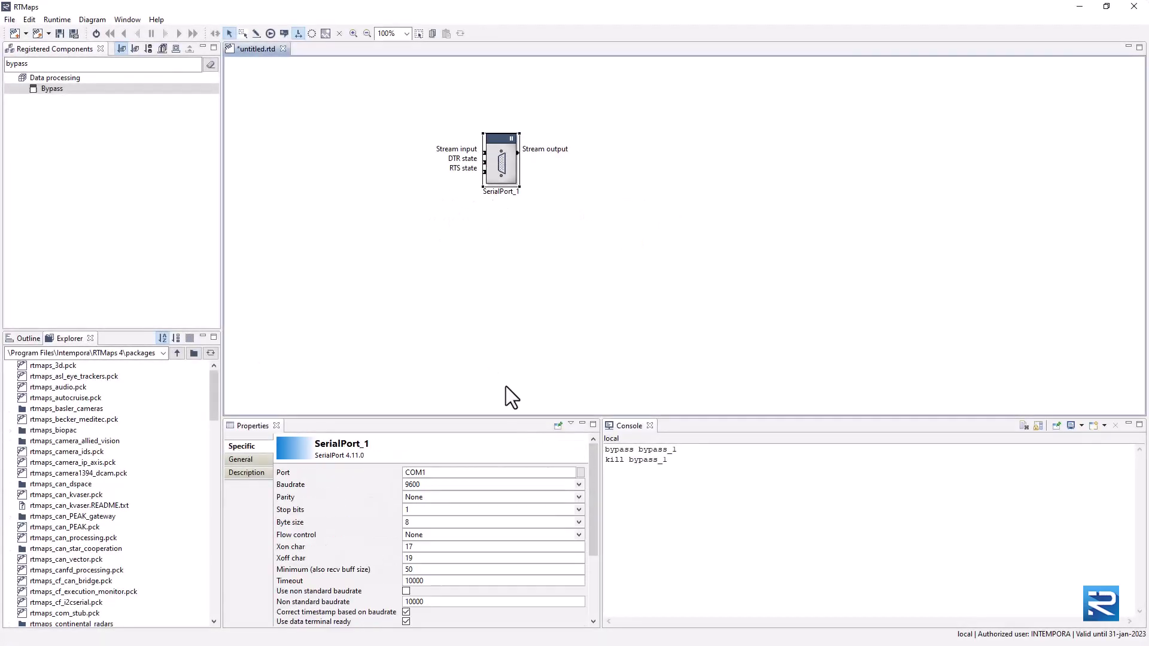
click(512, 475)
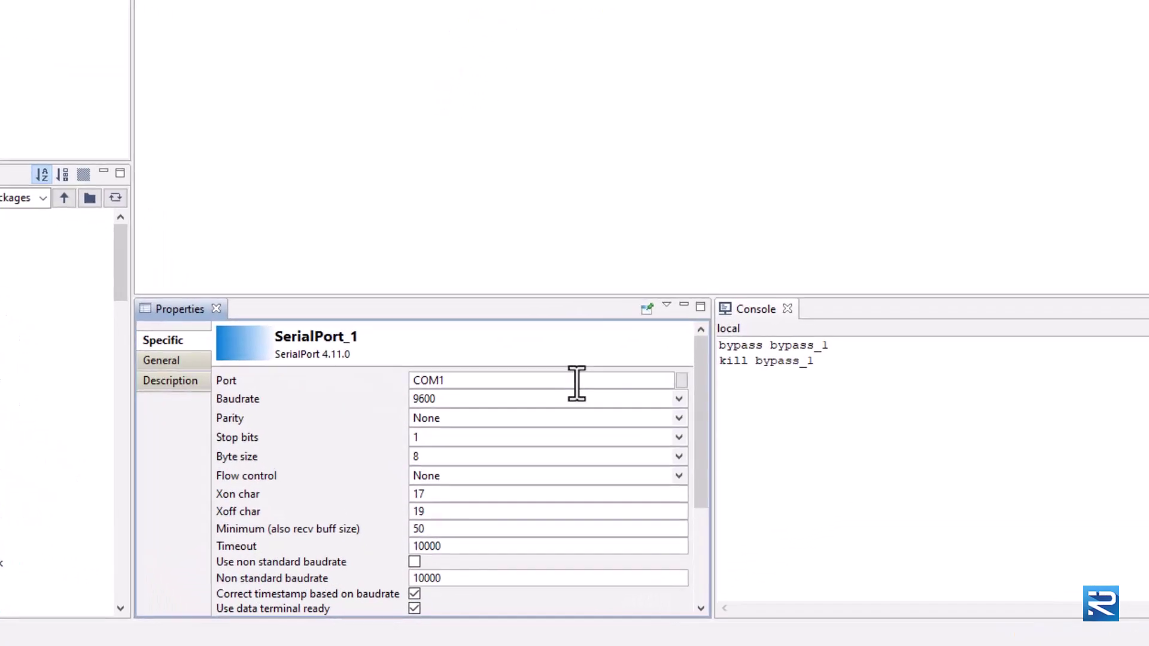
text(3)
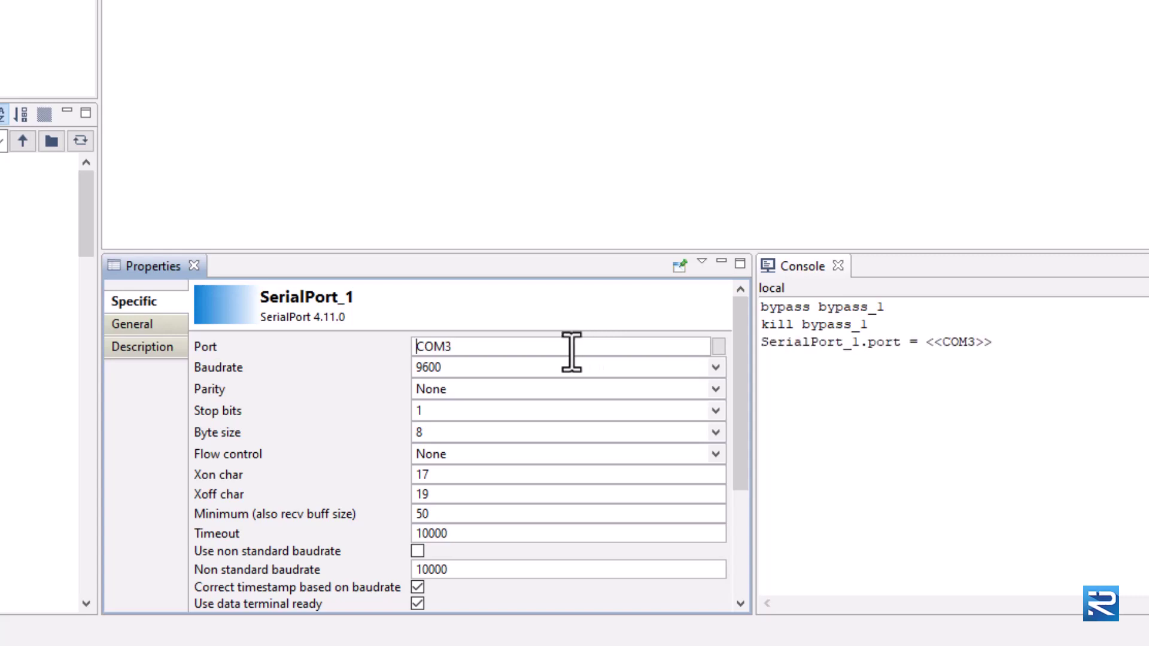
click(715, 368)
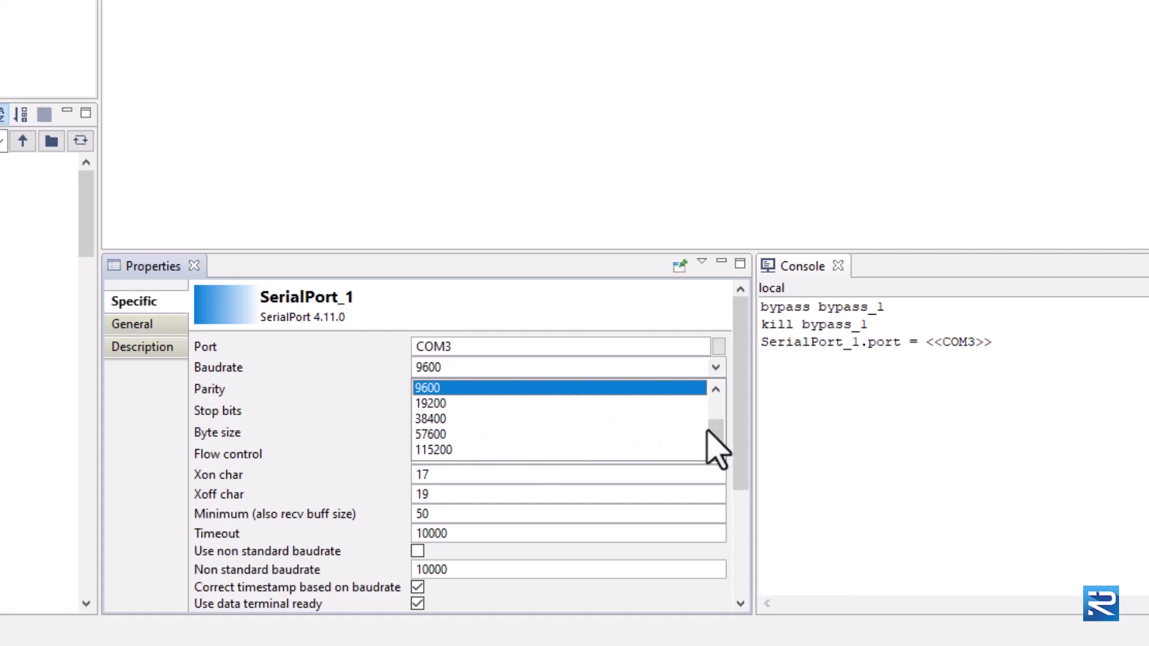
scroll(713, 427, up, 2)
scroll(718, 439, down, 1)
scroll(715, 444, down, 1)
click(463, 390)
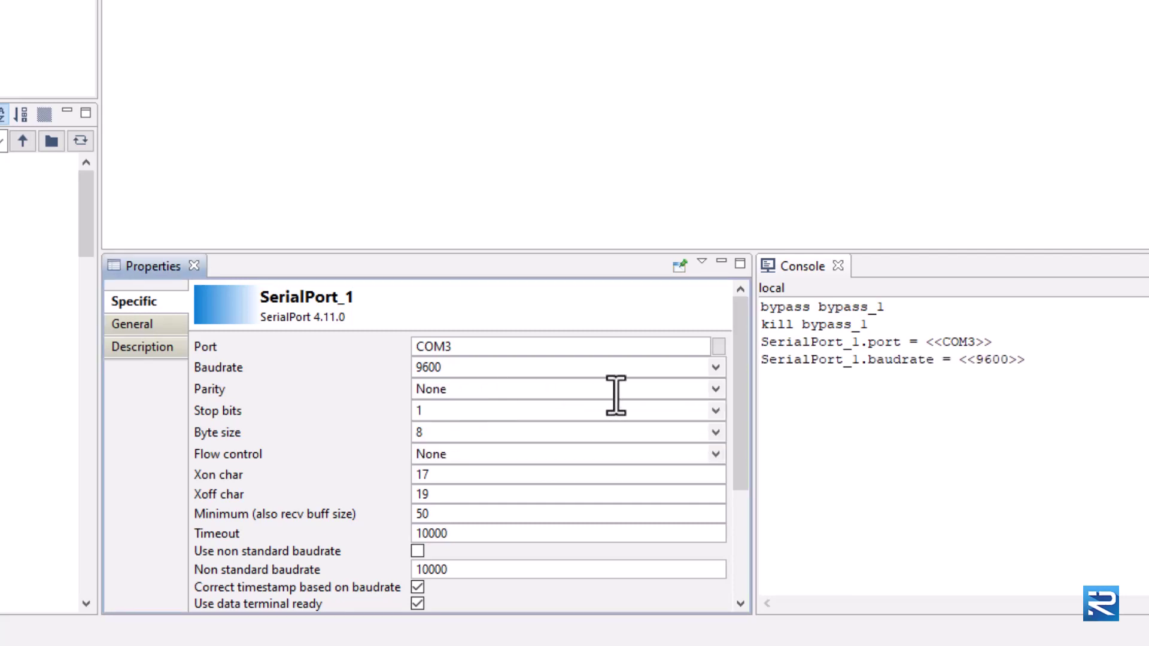
click(715, 388)
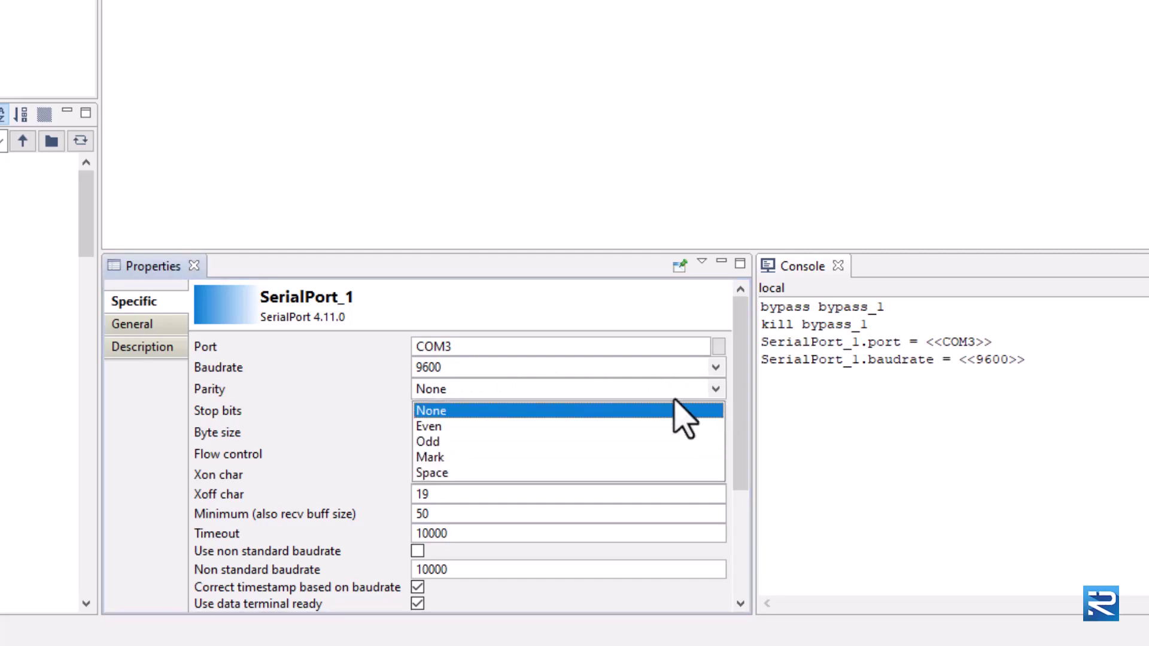
click(504, 412)
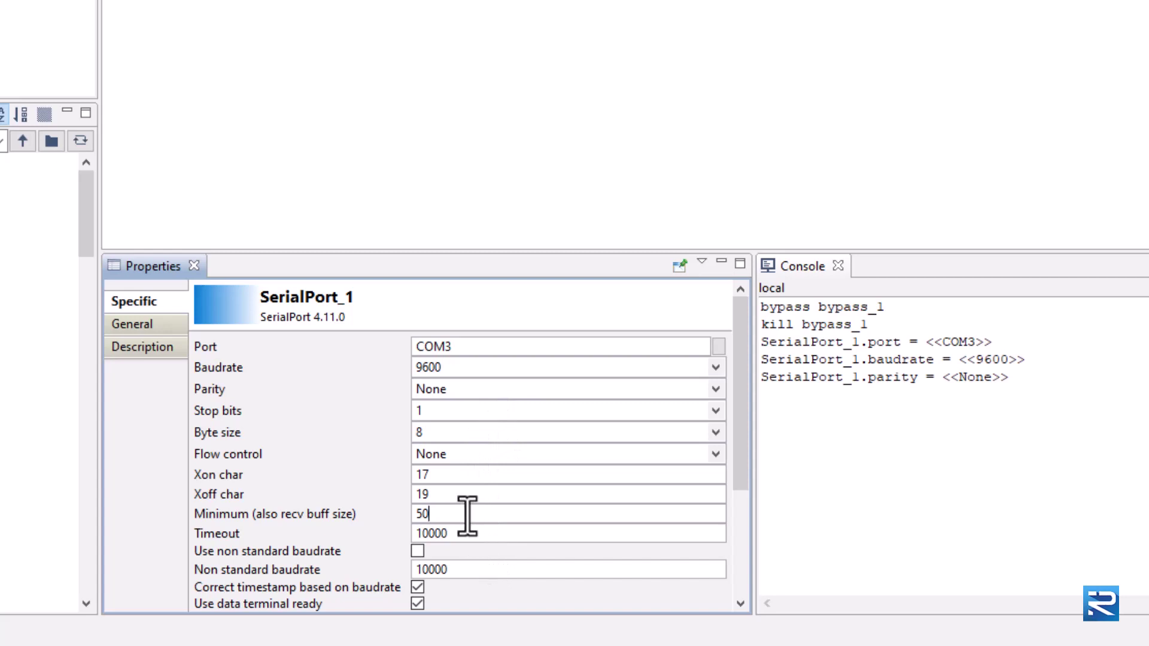
Step: Review SerialPort_1's minimum receive buffer (50) and pin polling period values
drag(436, 513, 385, 524)
scroll(454, 493, down, 1)
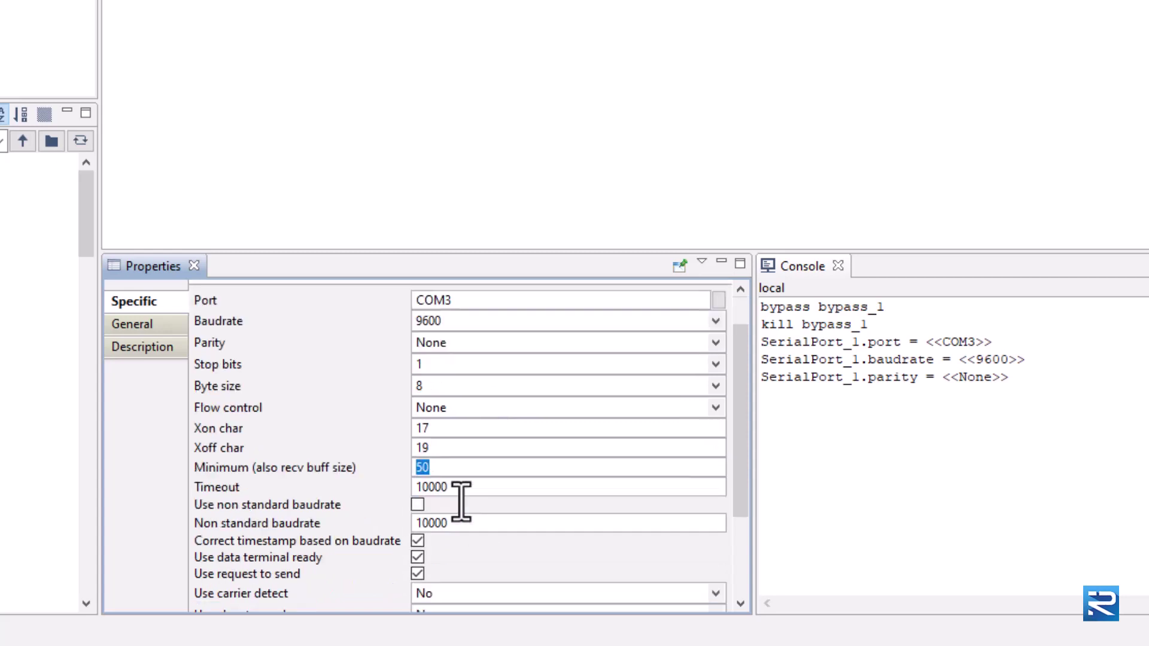
scroll(460, 502, down, 1)
scroll(460, 504, down, 1)
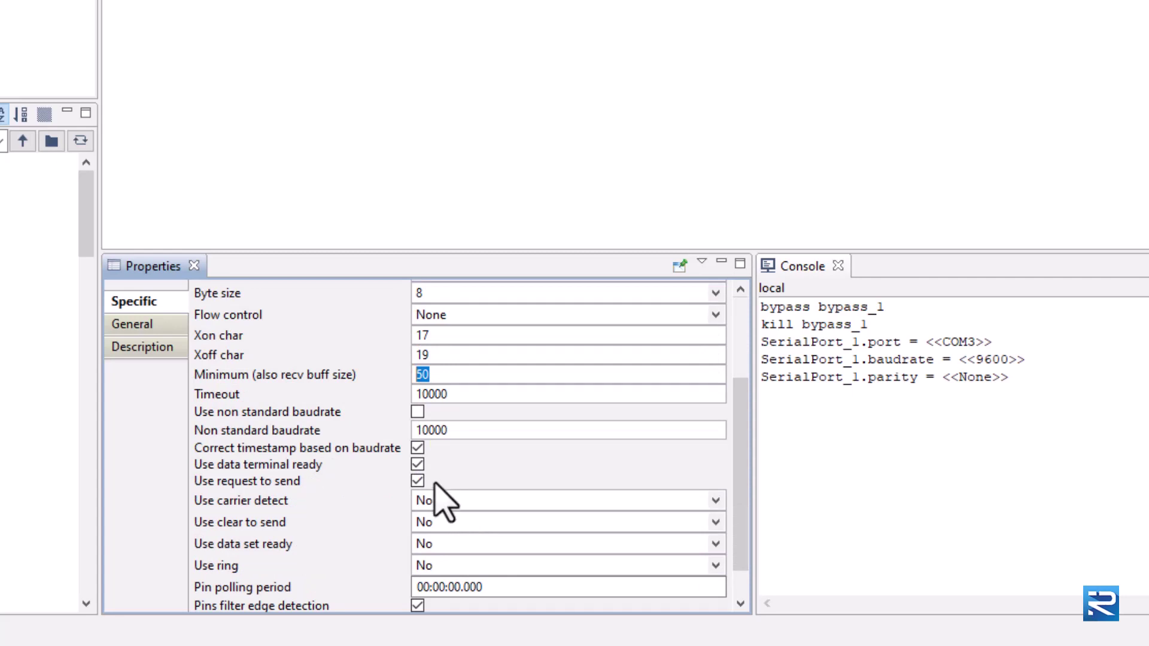
scroll(470, 493, down, 1)
click(512, 548)
drag(511, 548, 413, 550)
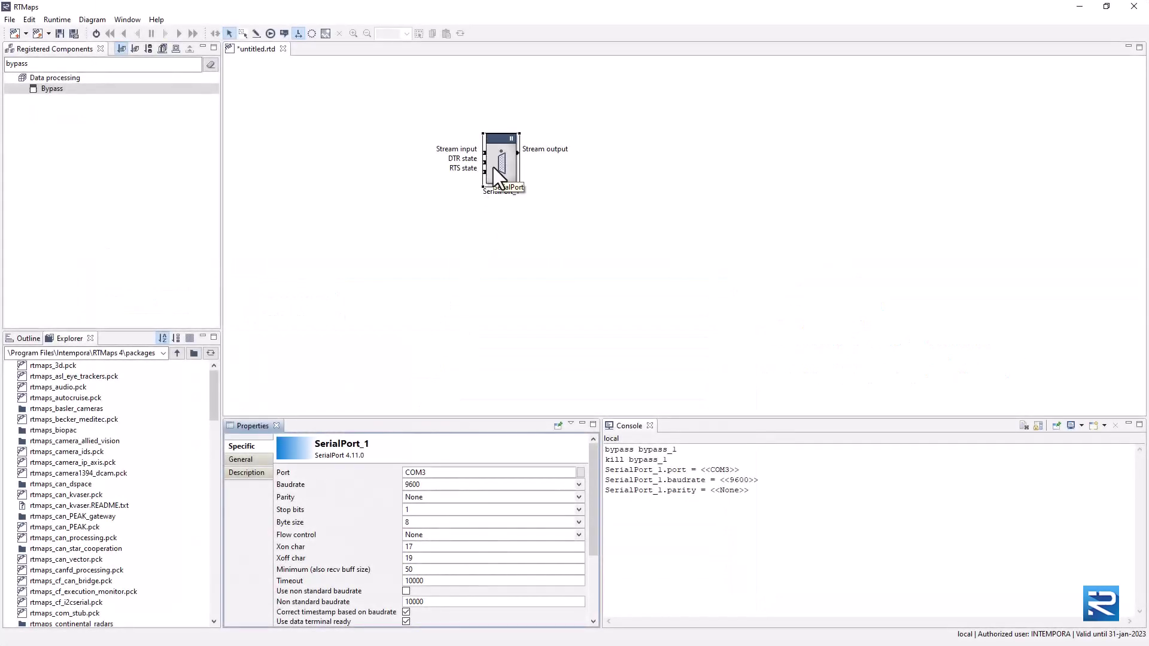
Step: List SerialPort_1's available ports (COM3, COM5) and open the Serial Port help page
right_click(495, 165)
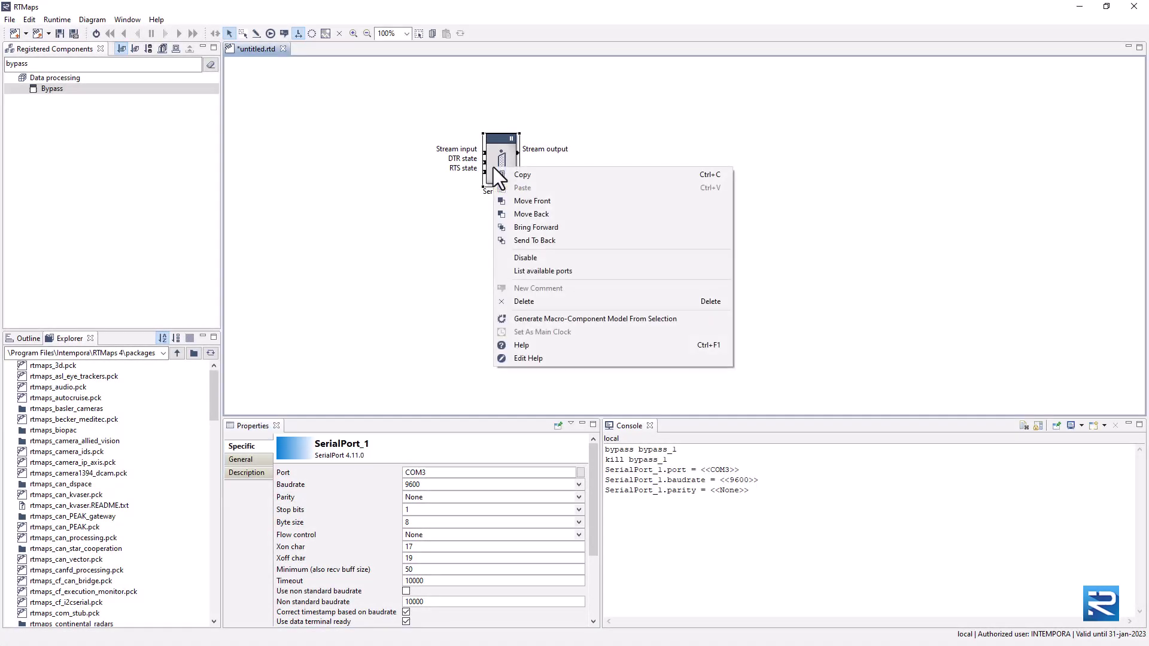
click(529, 271)
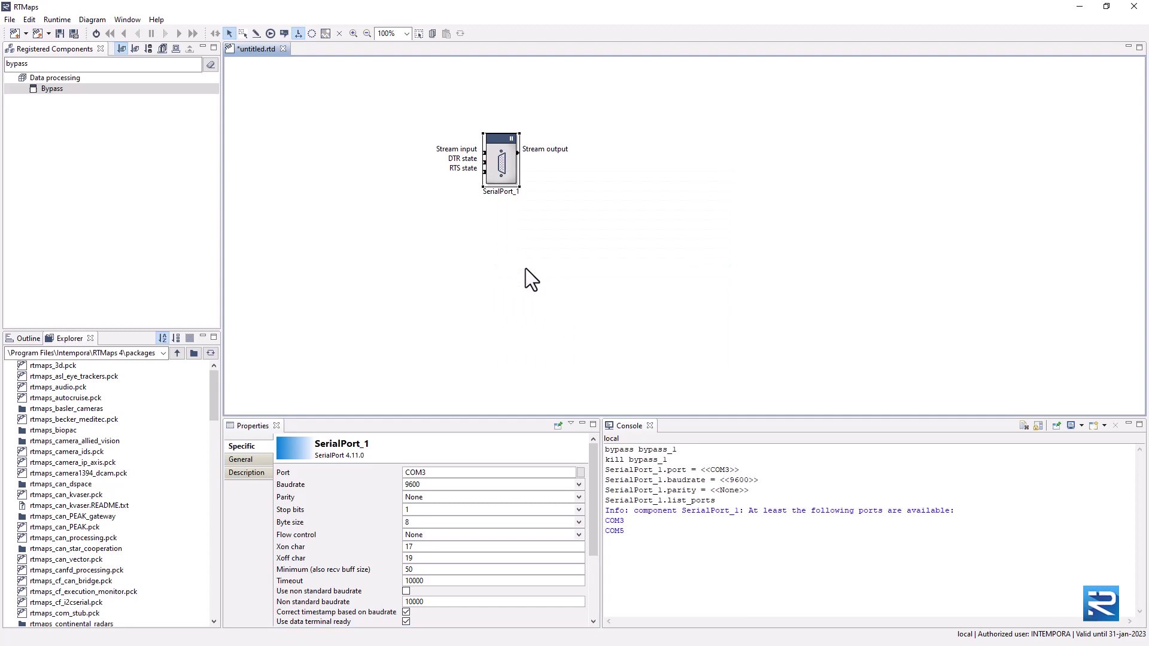
right_click(502, 167)
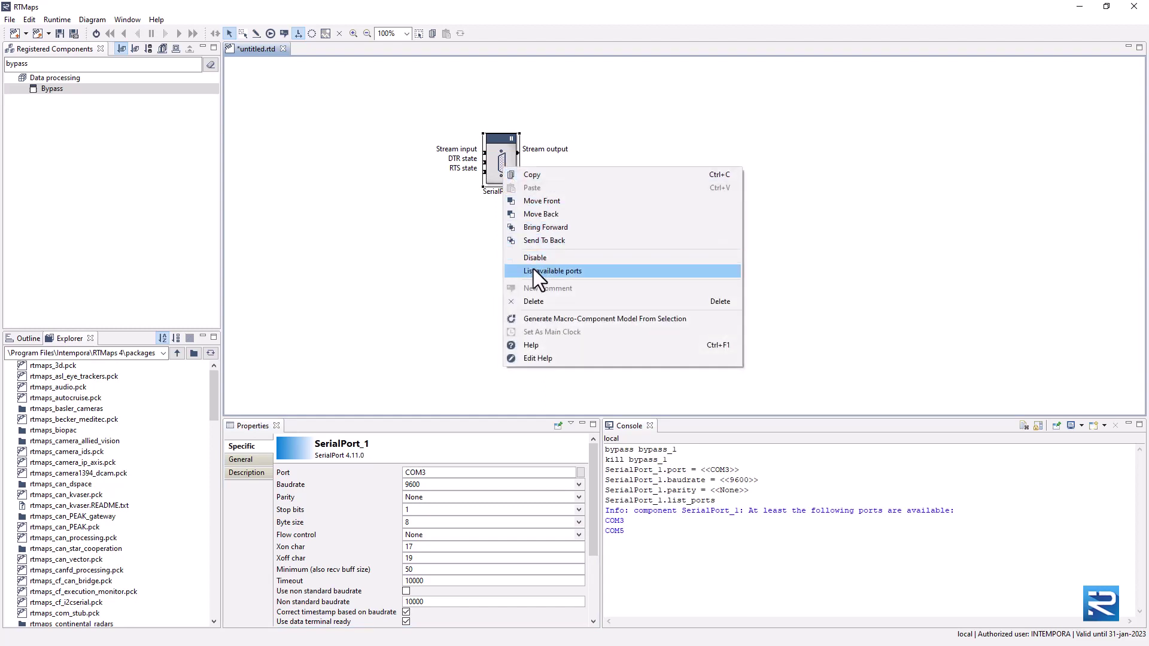
click(541, 344)
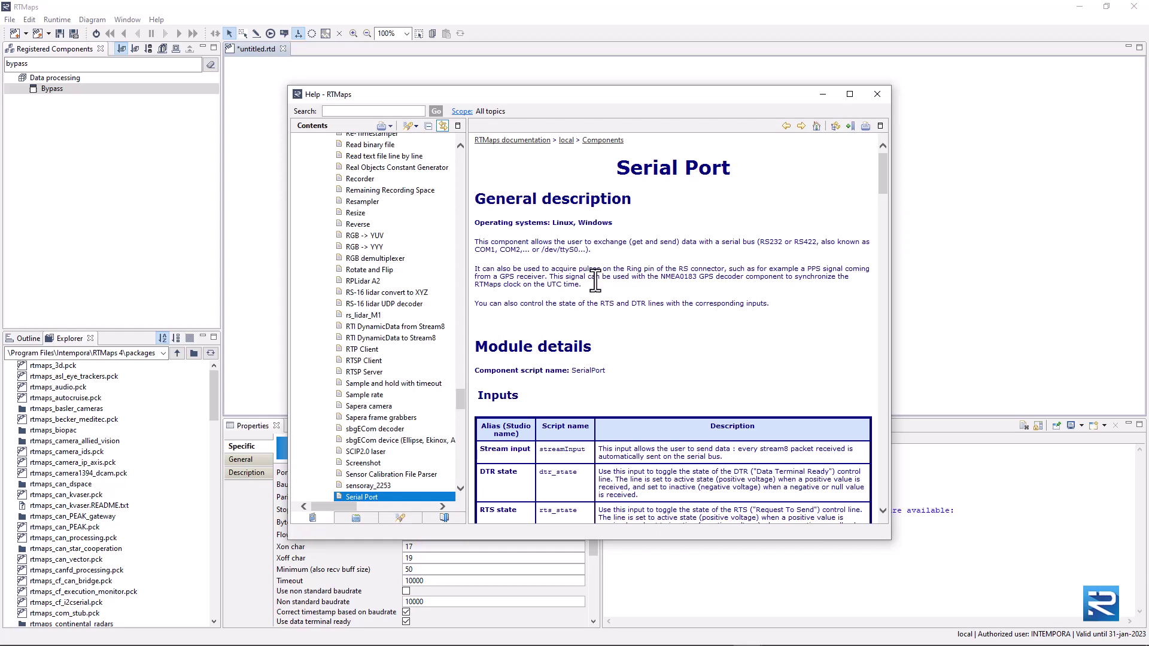
scroll(595, 279, down, 3)
scroll(594, 279, down, 1)
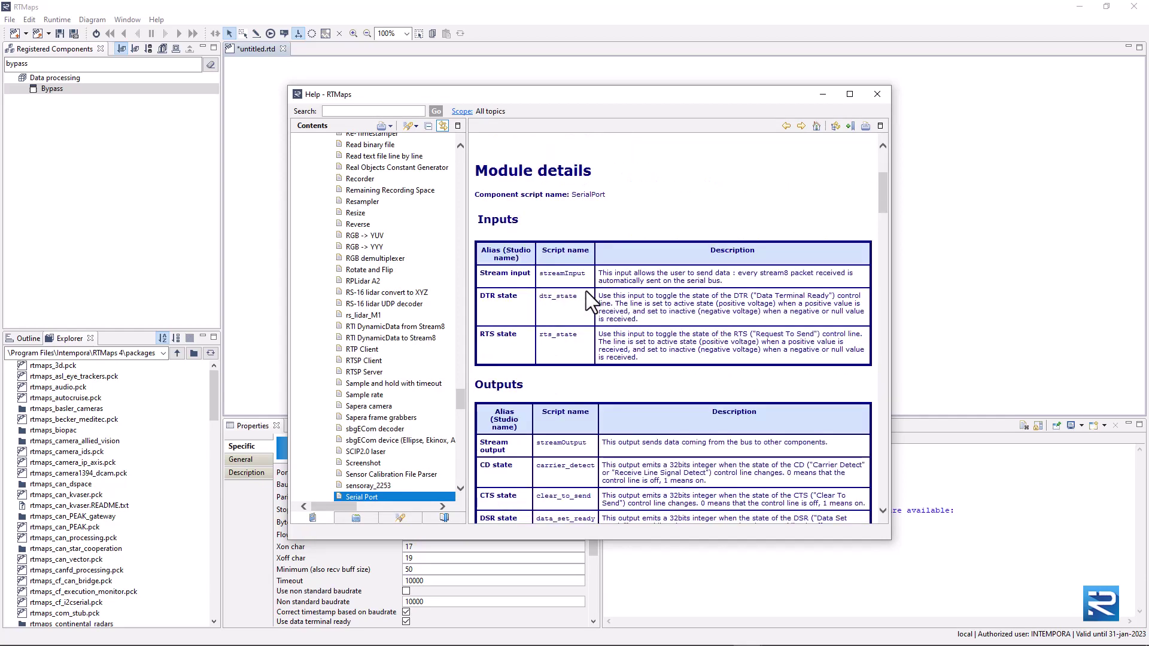
scroll(586, 291, down, 1)
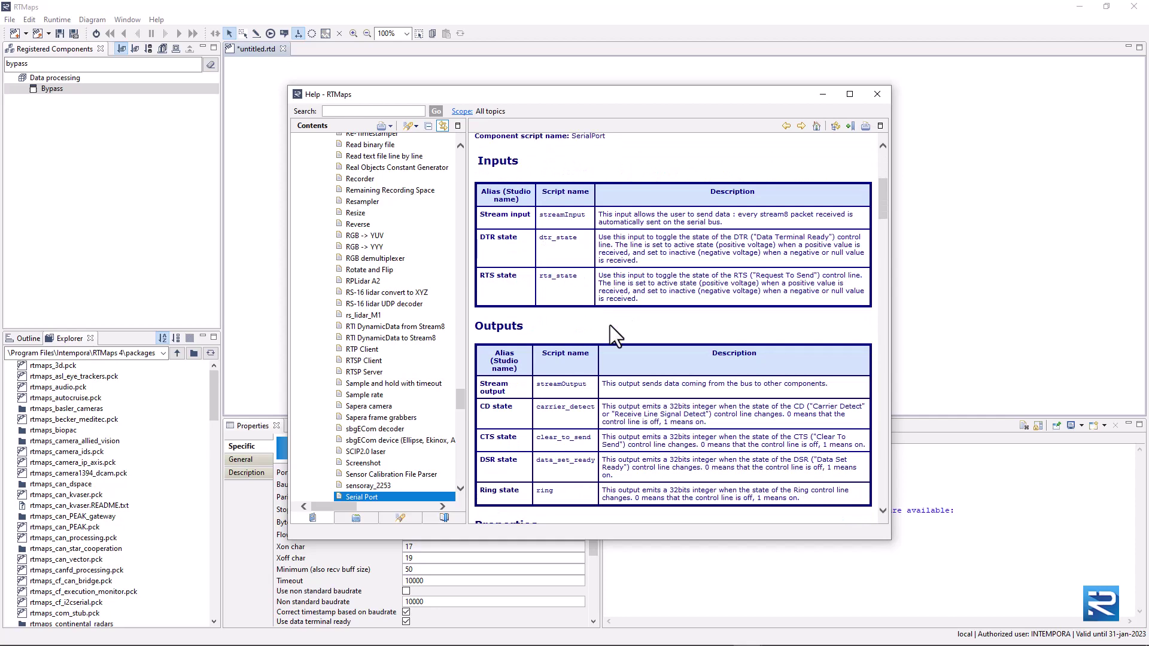
scroll(612, 325, down, 3)
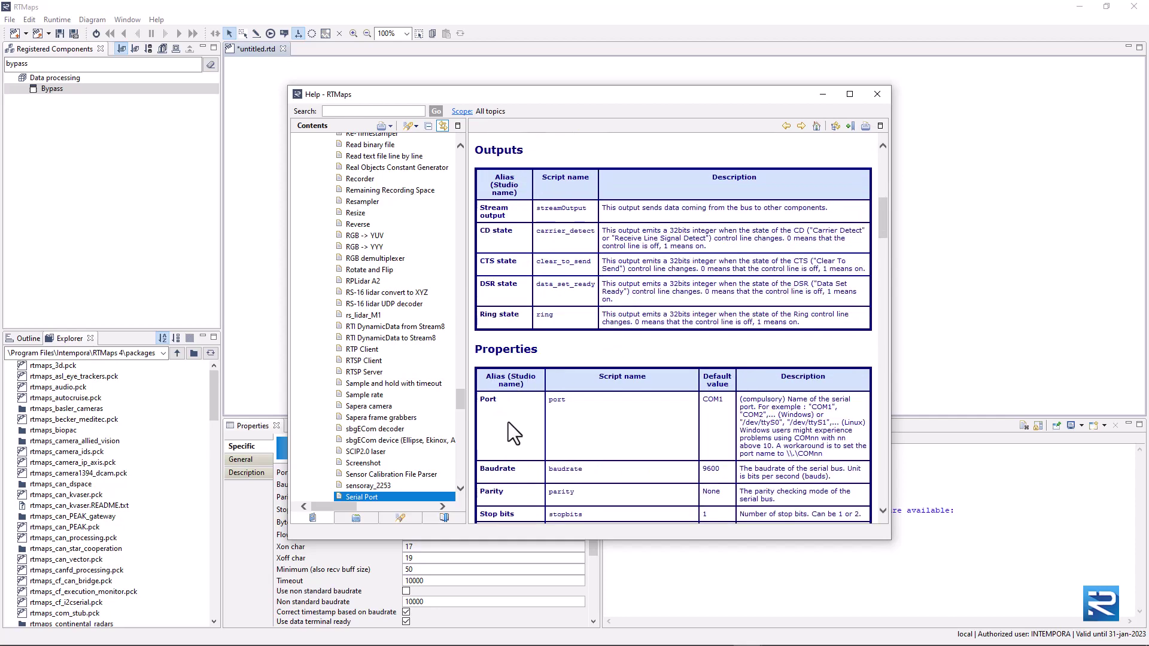
scroll(678, 418, down, 3)
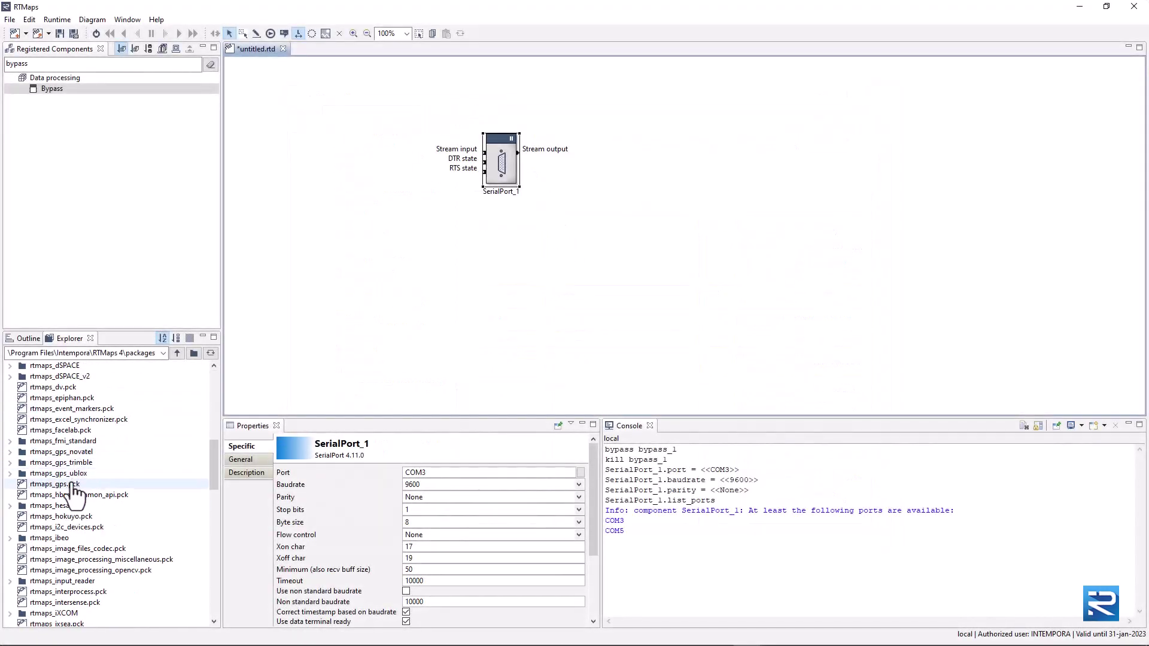
Step: Register the rtmaps_gps.pck package and expand its component list
double_click(56, 484)
click(208, 68)
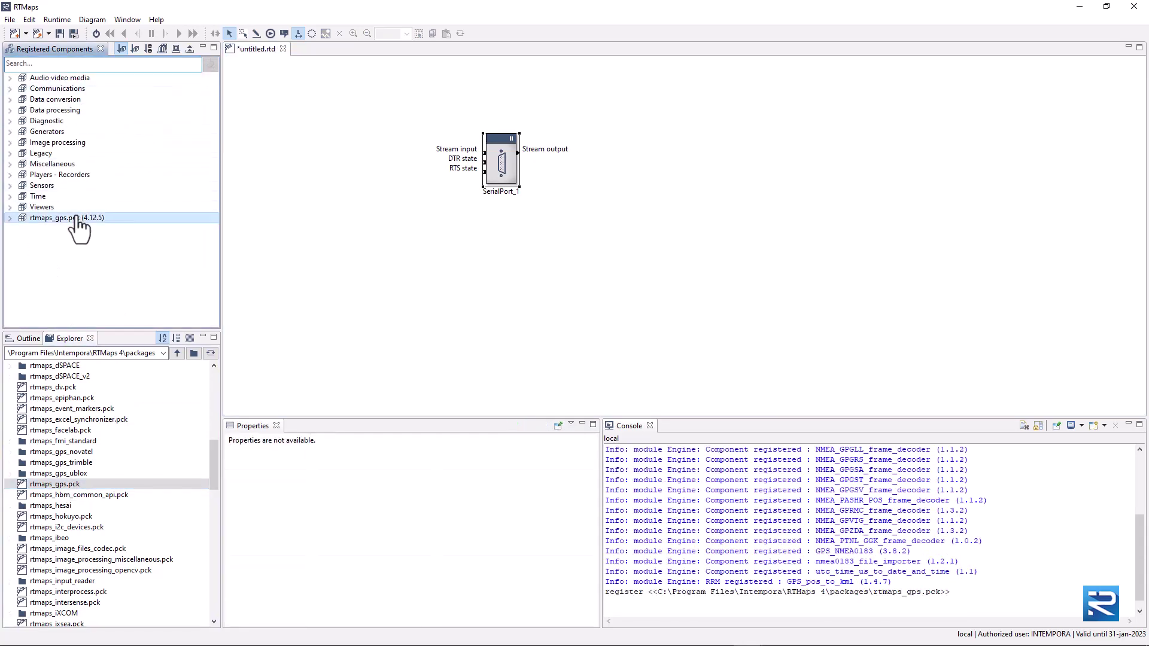
double_click(71, 218)
Step: Add an NMEA GGA frame decoder and link SerialPort_1's Stream output to its iStream8
drag(84, 259, 641, 160)
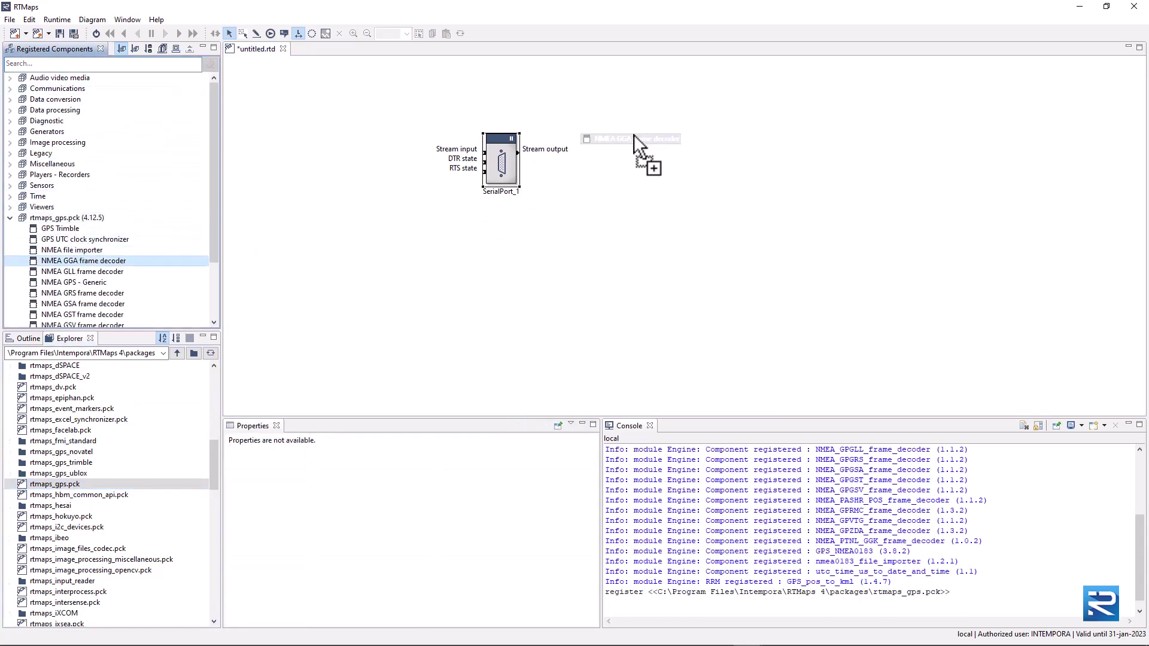
click(535, 159)
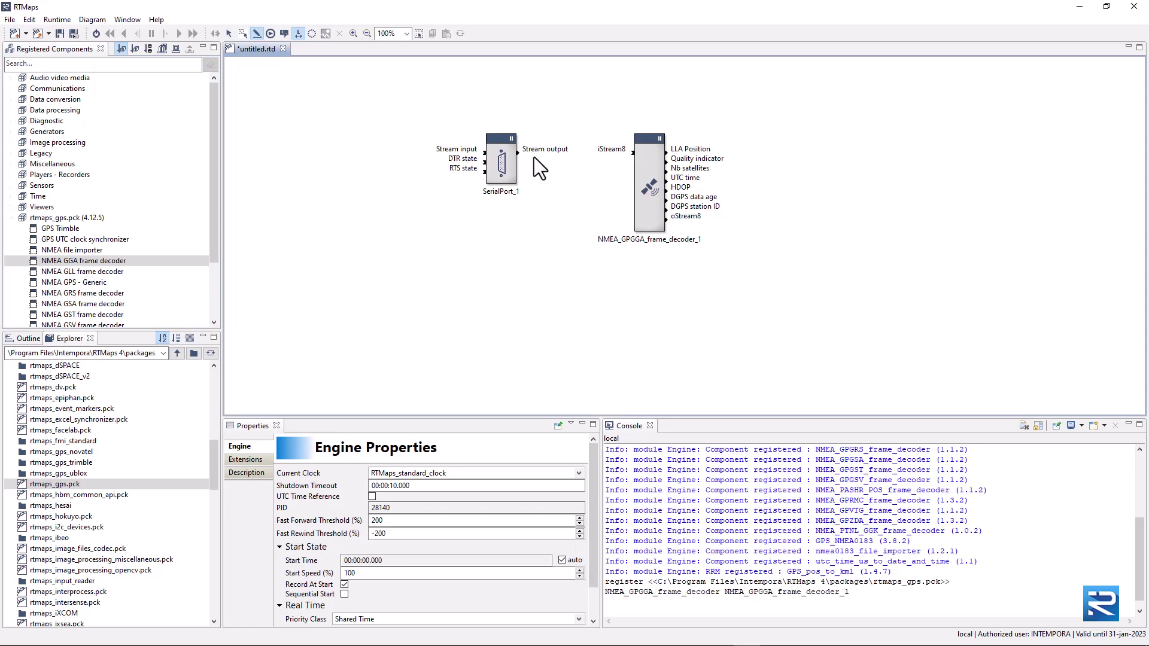
drag(515, 153, 633, 153)
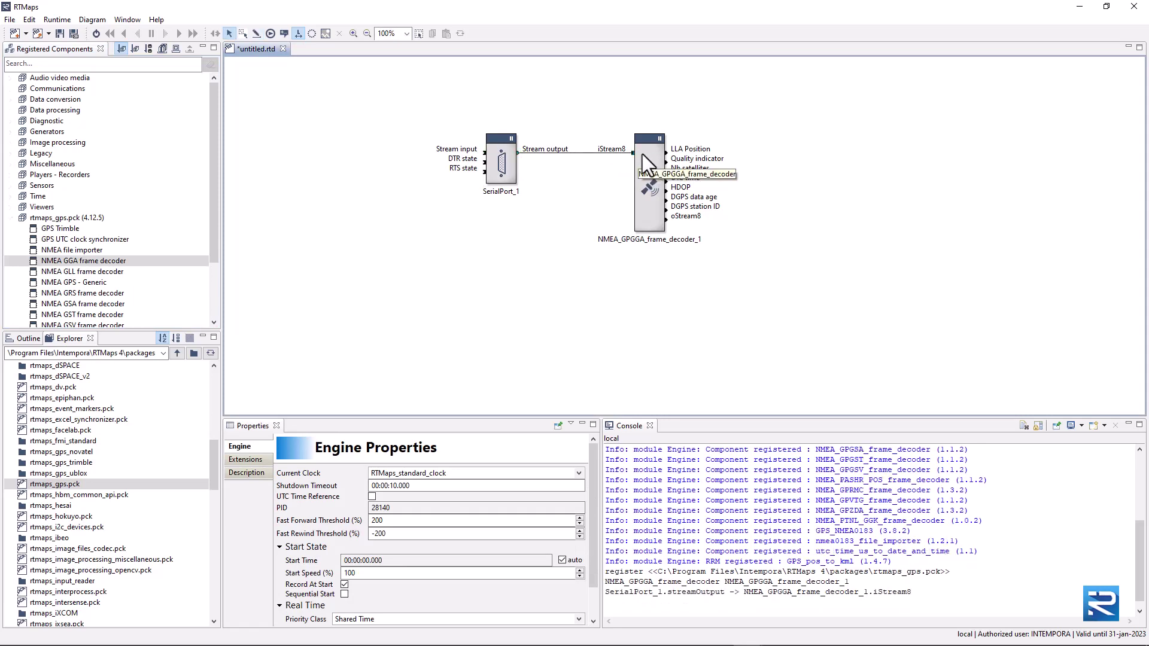
Step: Place a Devectorizer with vector size 3 and feed it the decoder's LLA Position
click(104, 63)
text(dev)
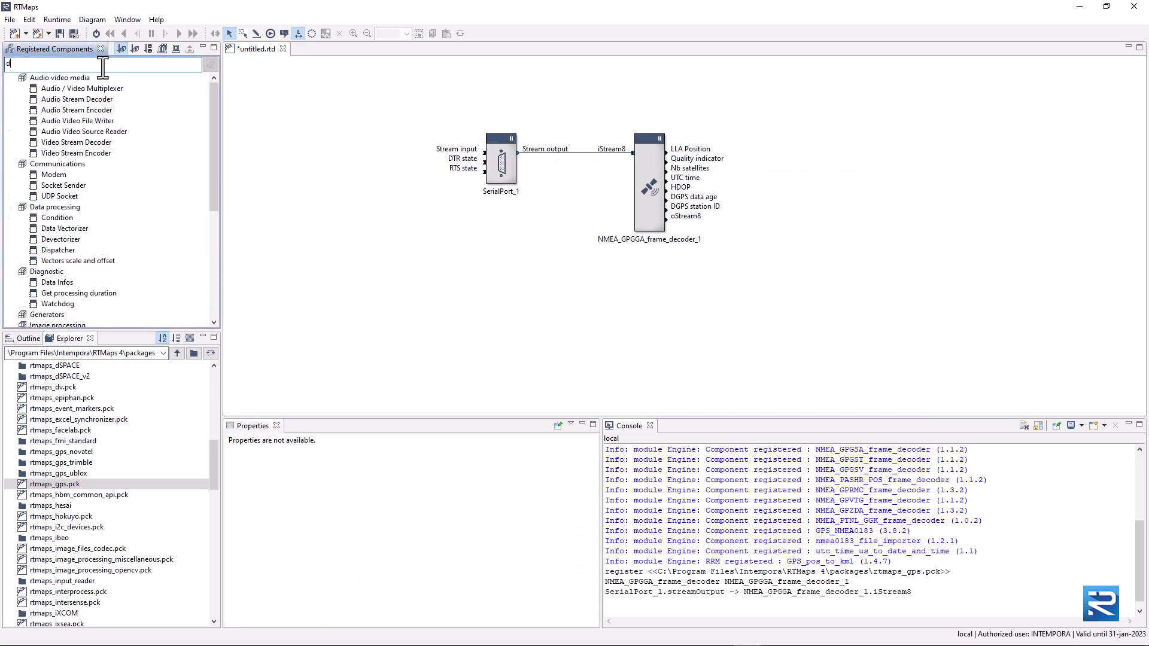
drag(87, 93, 793, 136)
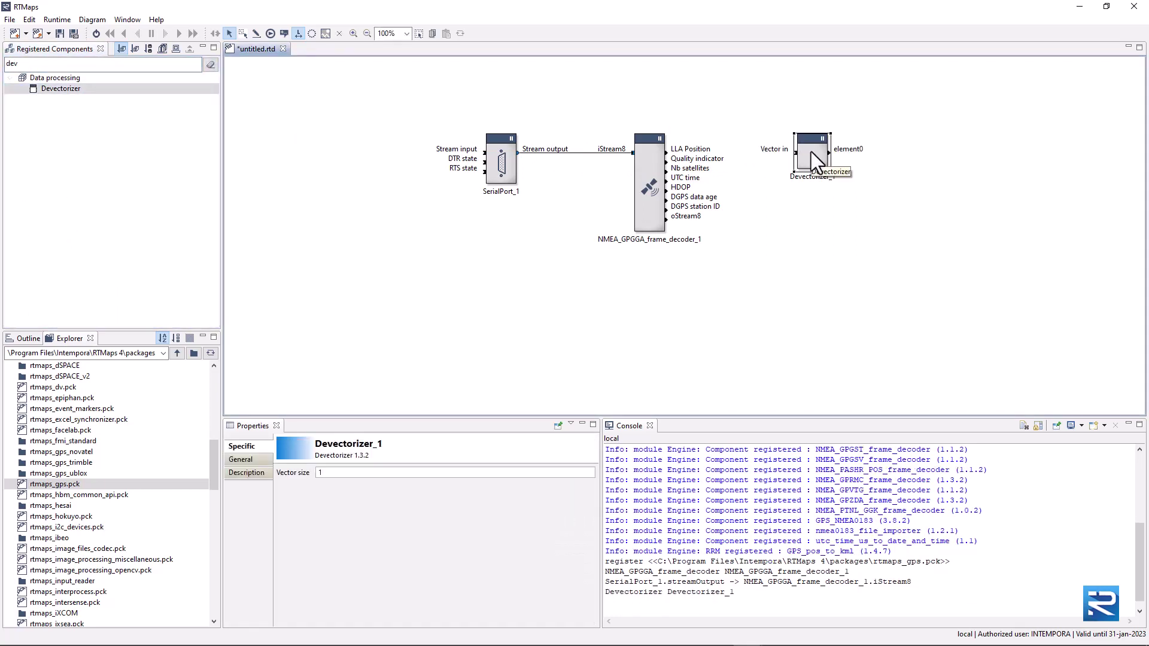
click(347, 473)
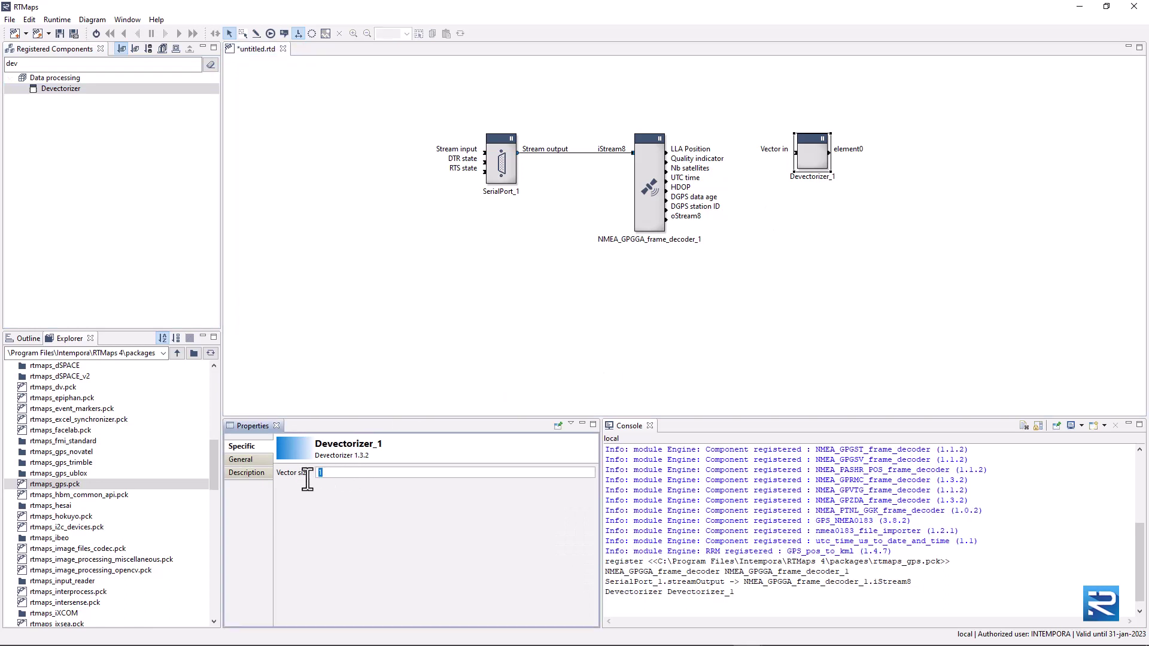
text(3)
key(Return)
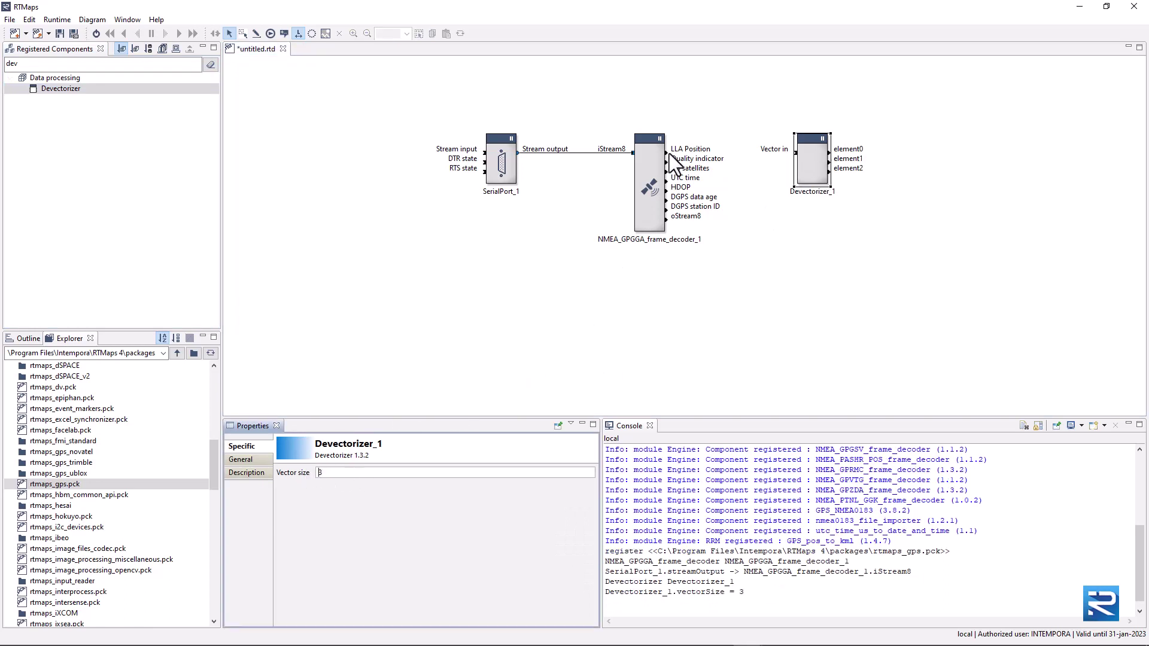
drag(667, 151, 803, 163)
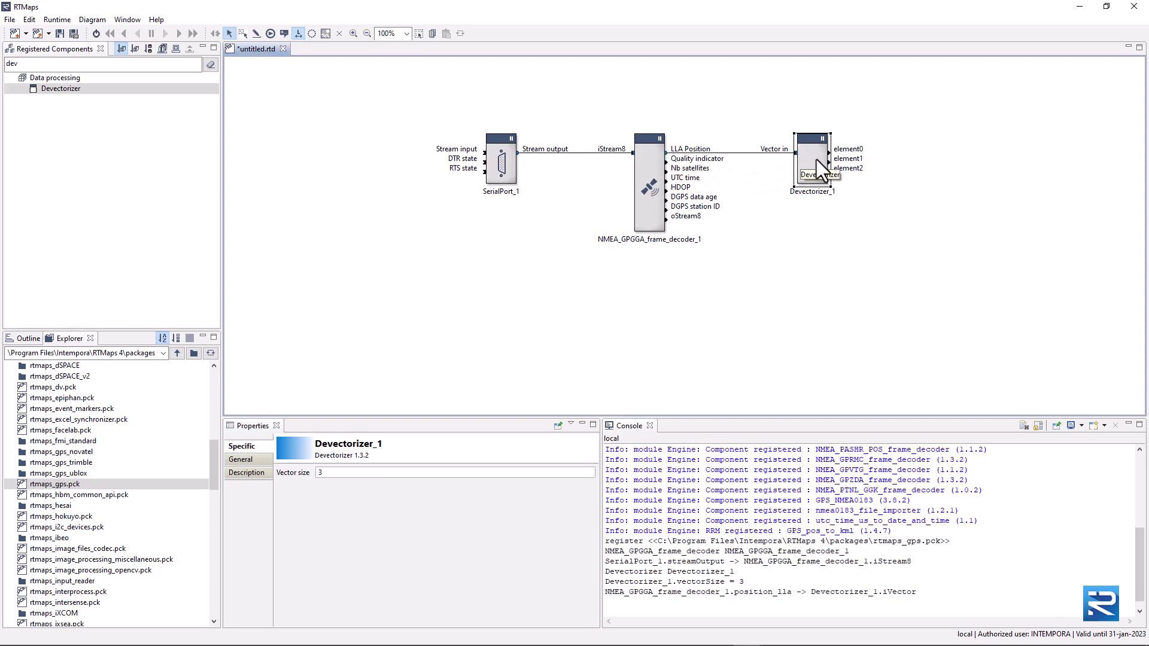
Step: Place a Data viewer beside Devectorizer_1 and set its nb Inputs to 3
click(210, 64)
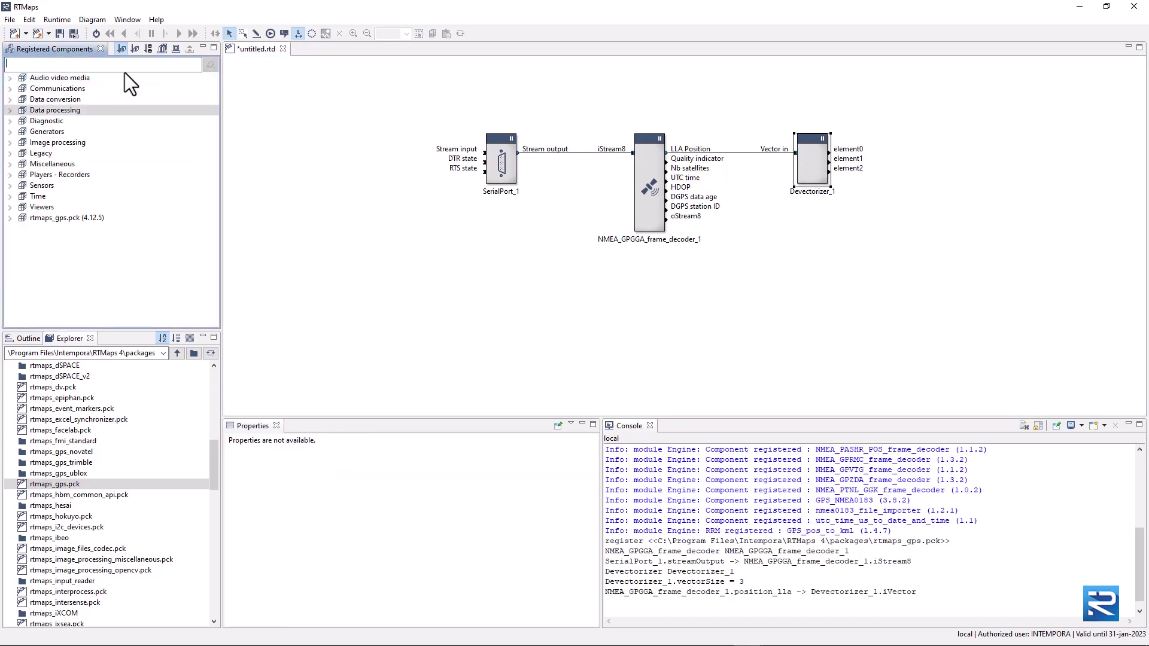
click(118, 65)
text(data)
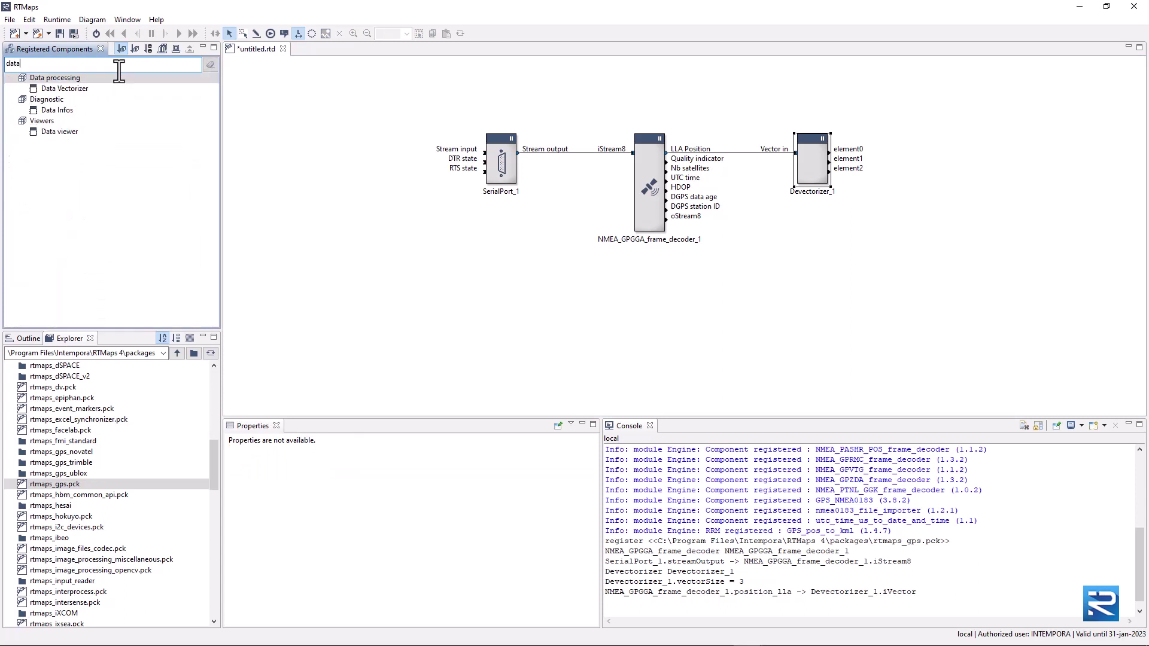
drag(66, 136, 954, 134)
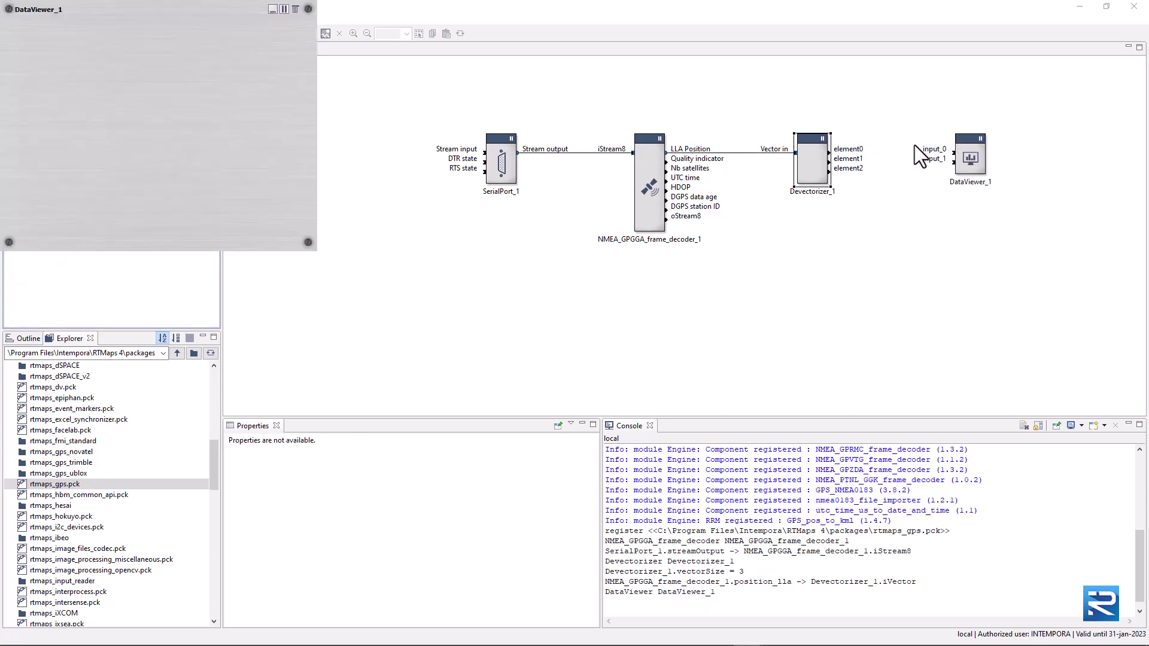
click(387, 124)
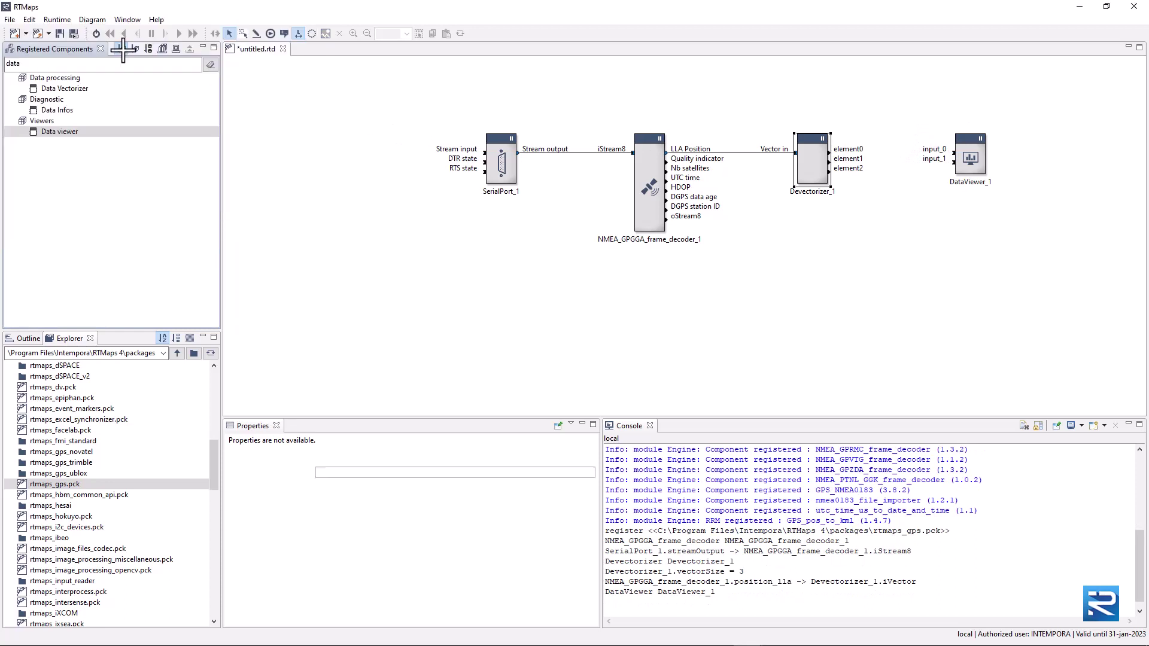
click(211, 66)
click(976, 147)
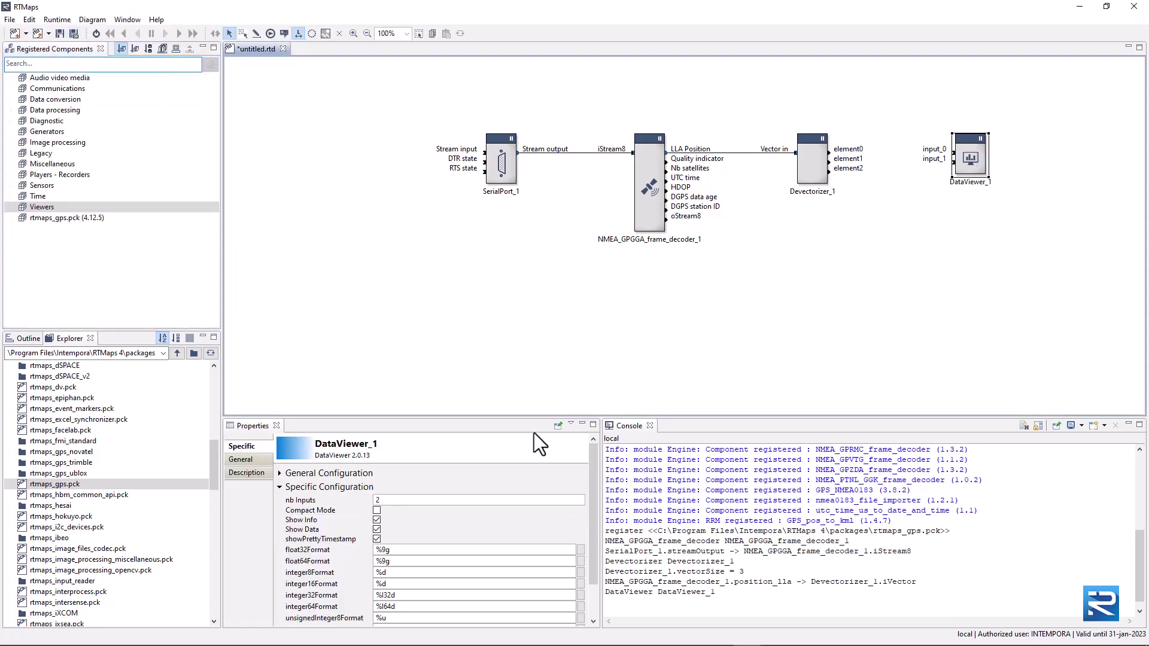
click(402, 500)
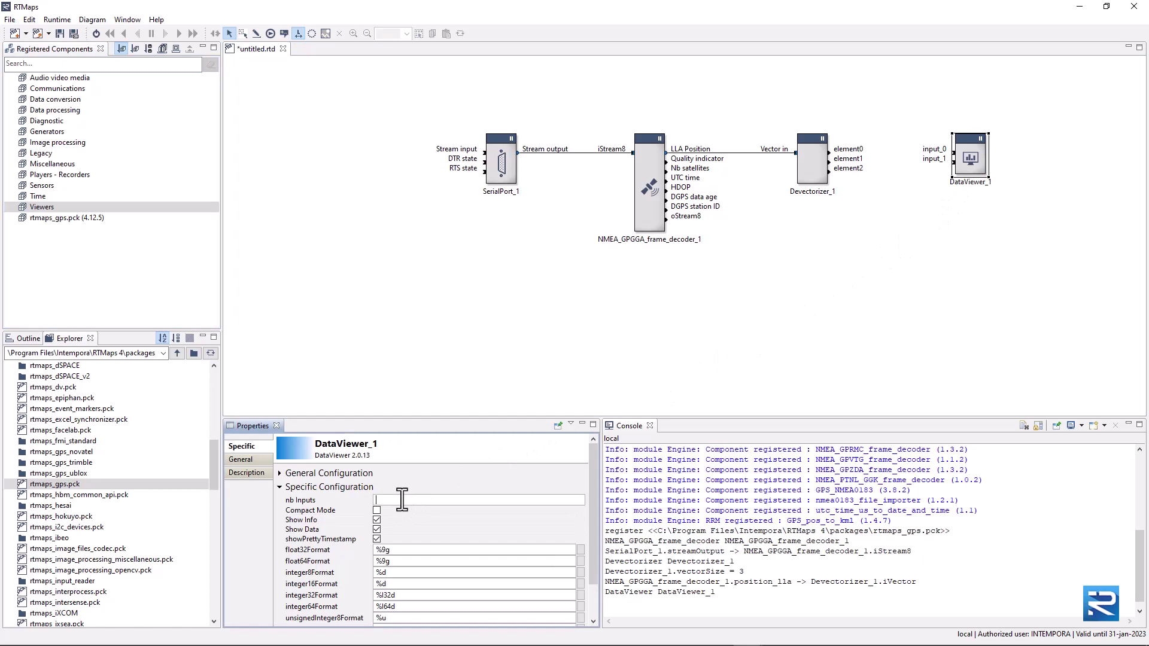
text(3)
key(Return)
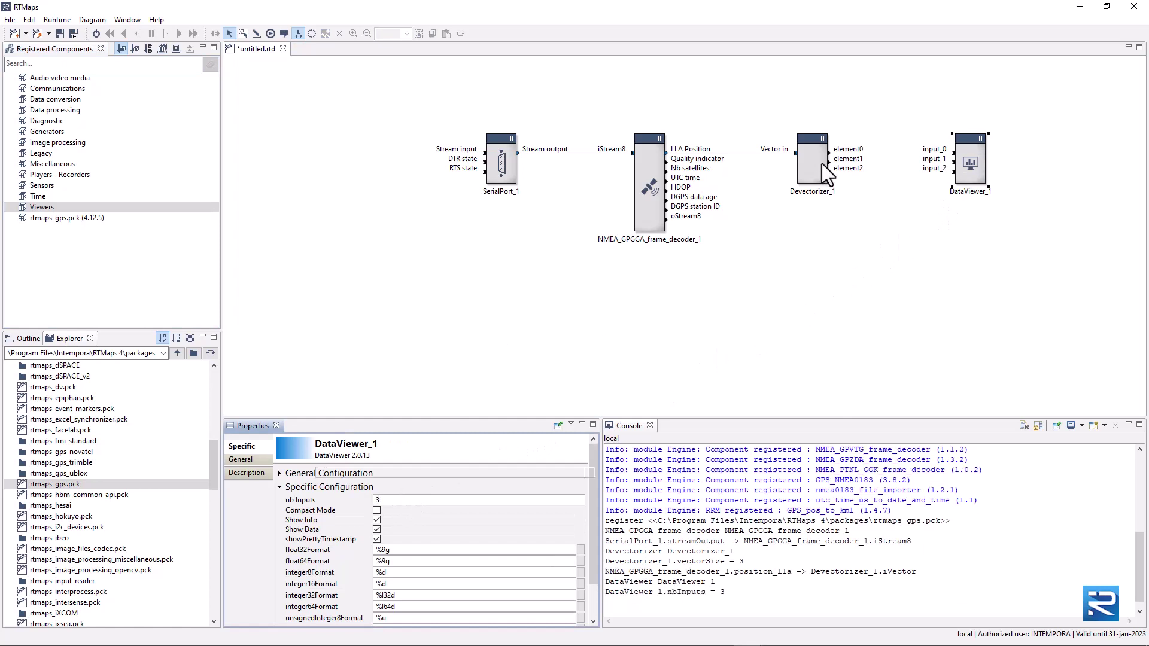
Step: Auto-connect Devectorizer_1's element0–2 to DataViewer_1's input_0–2 with a Ctrl+click
click(822, 164)
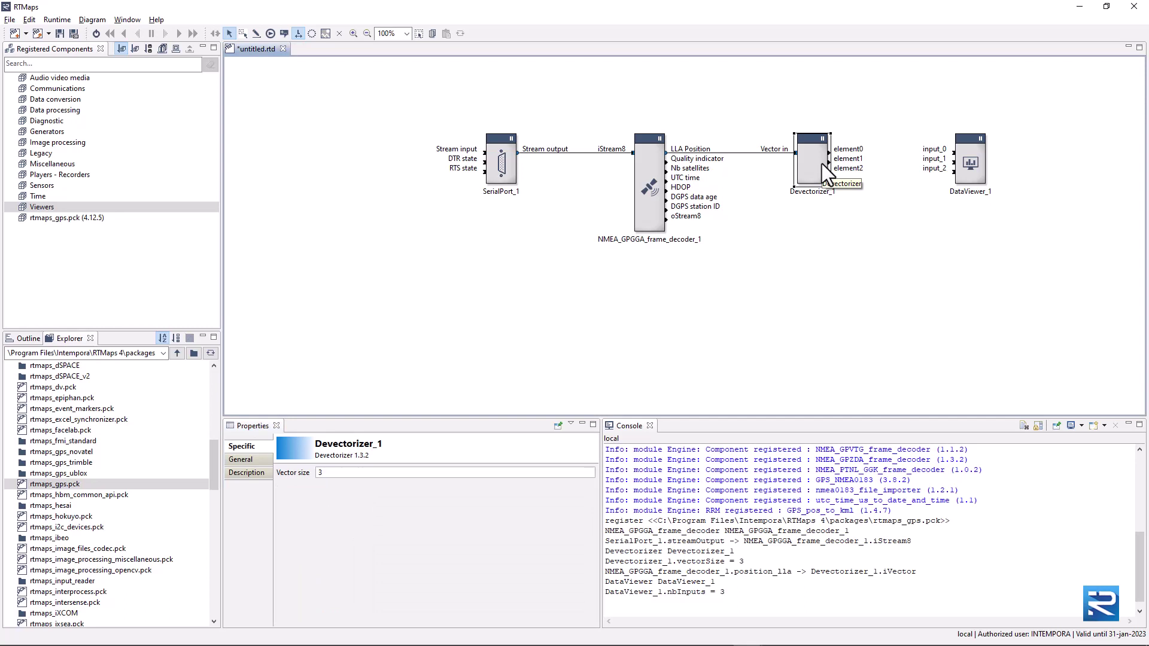
ctrl+click(981, 160)
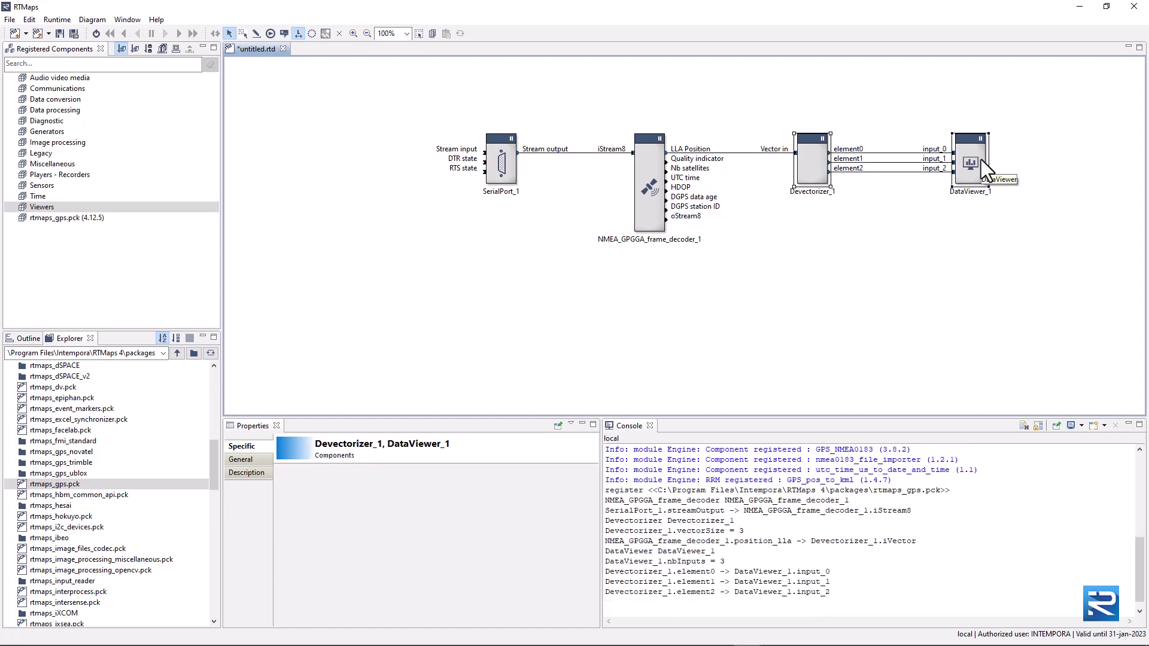